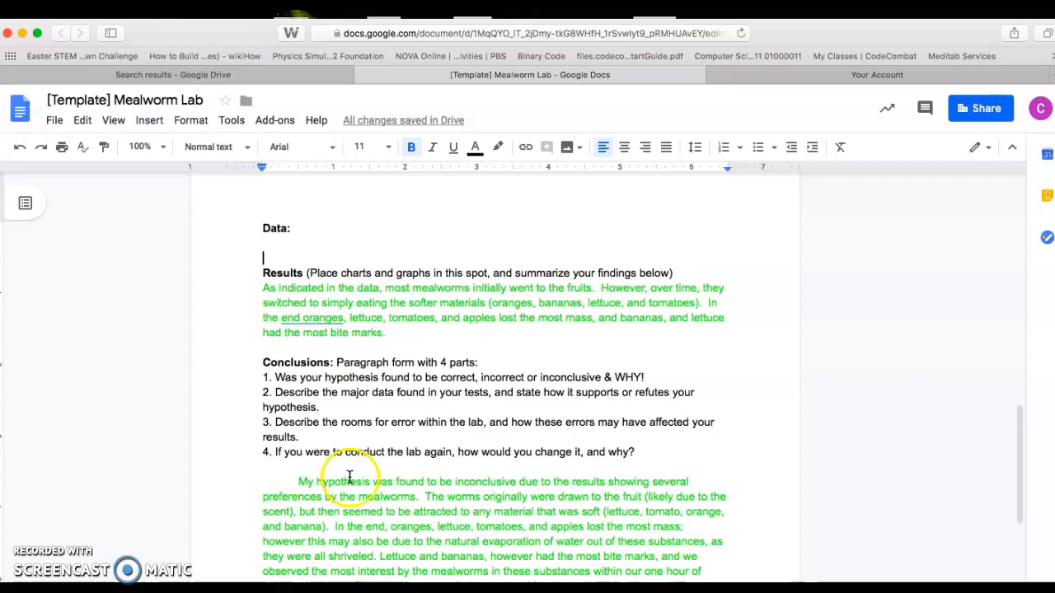
# - Insert a table with 3 columns and 6 rows under the Data heading
pyautogui.click(154, 123)
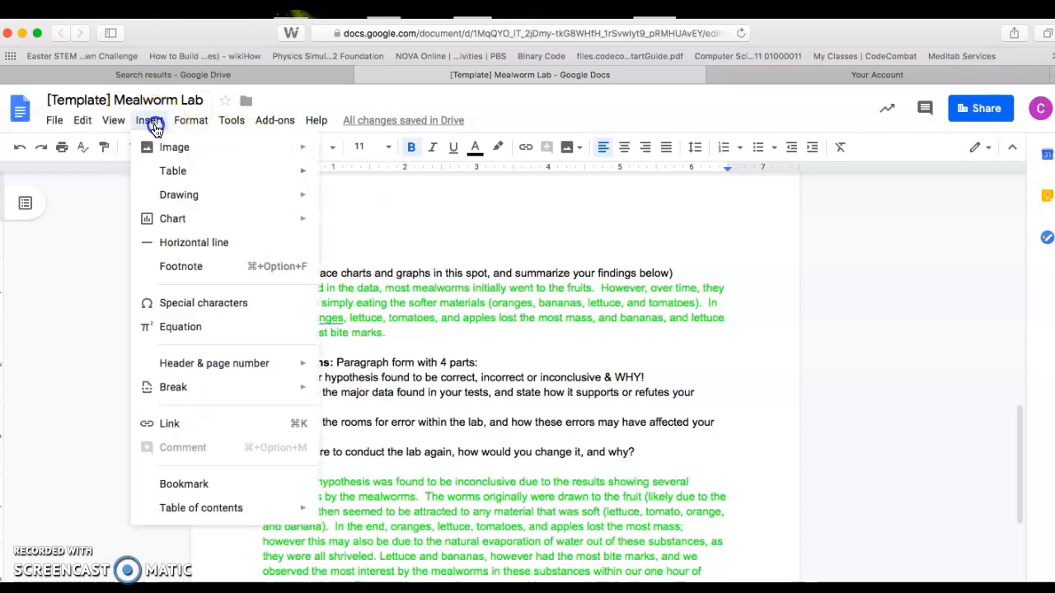
pyautogui.moveTo(186, 170)
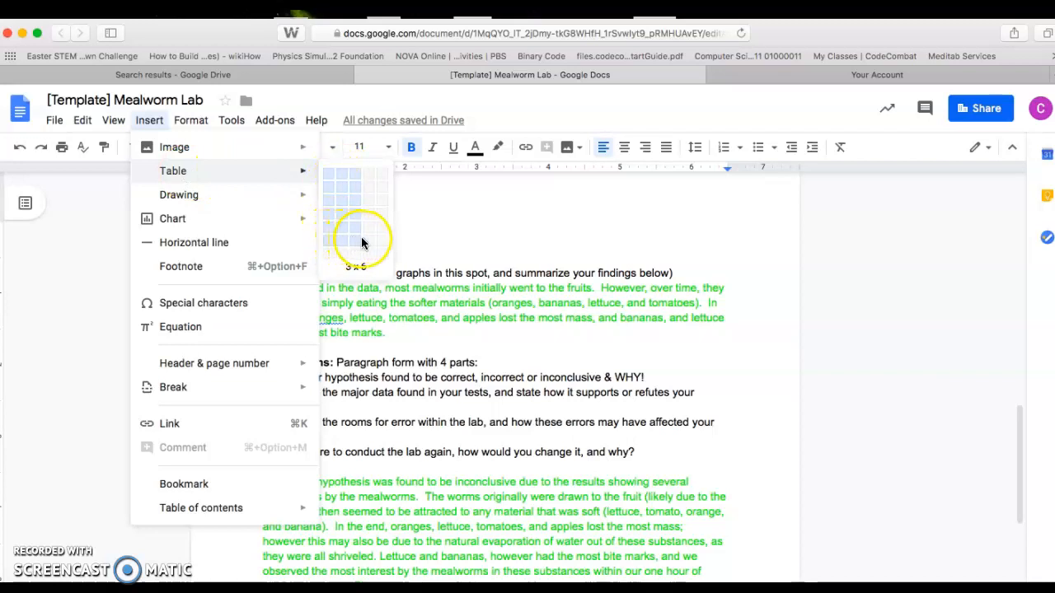
pyautogui.click(362, 243)
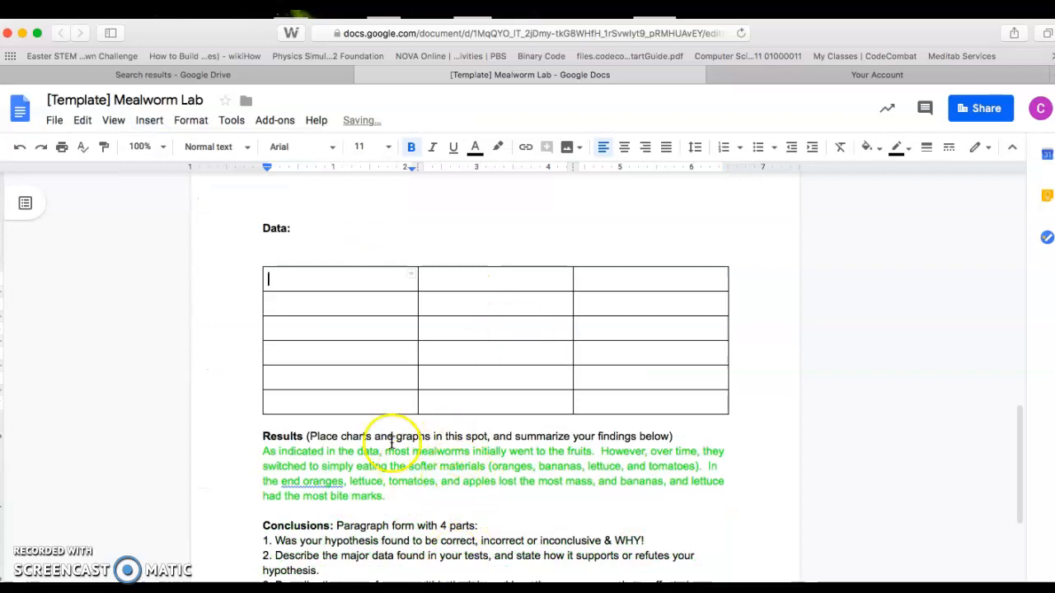
# - Fill in the table's header row with "Food Options", "Initial Mass (g)" and "Final Mass (g)"
pyautogui.click(497, 278)
pyautogui.write('Initial Mass (')
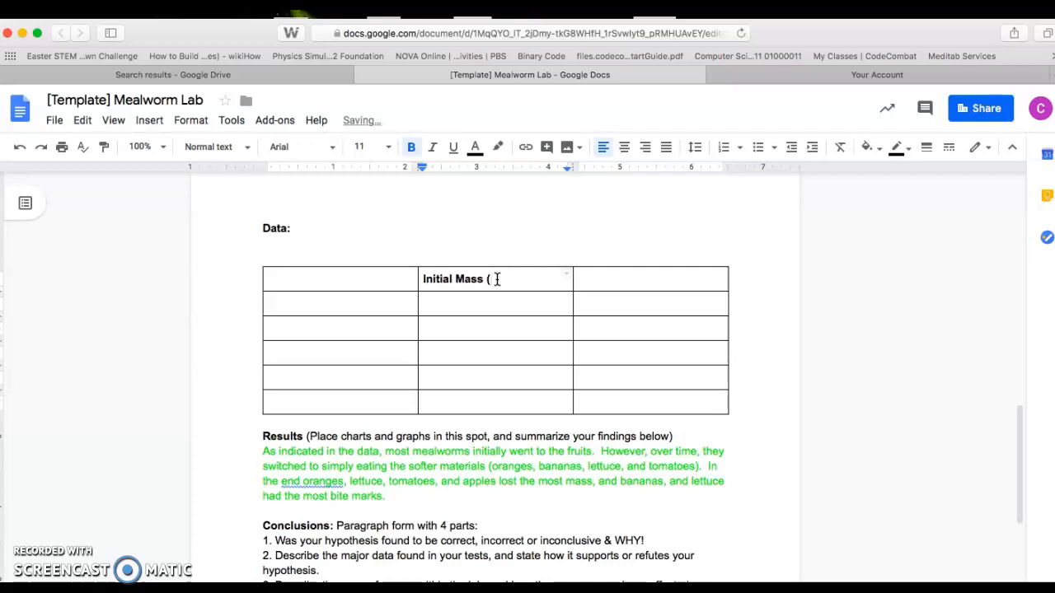
pyautogui.write('g)')
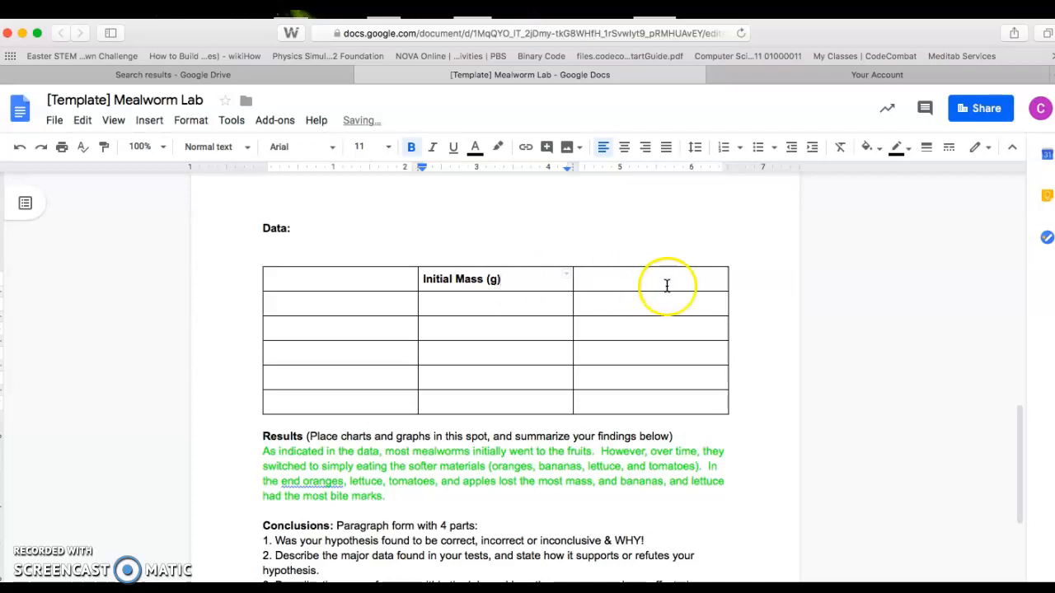
pyautogui.click(618, 287)
pyautogui.write('Final Mass (g')
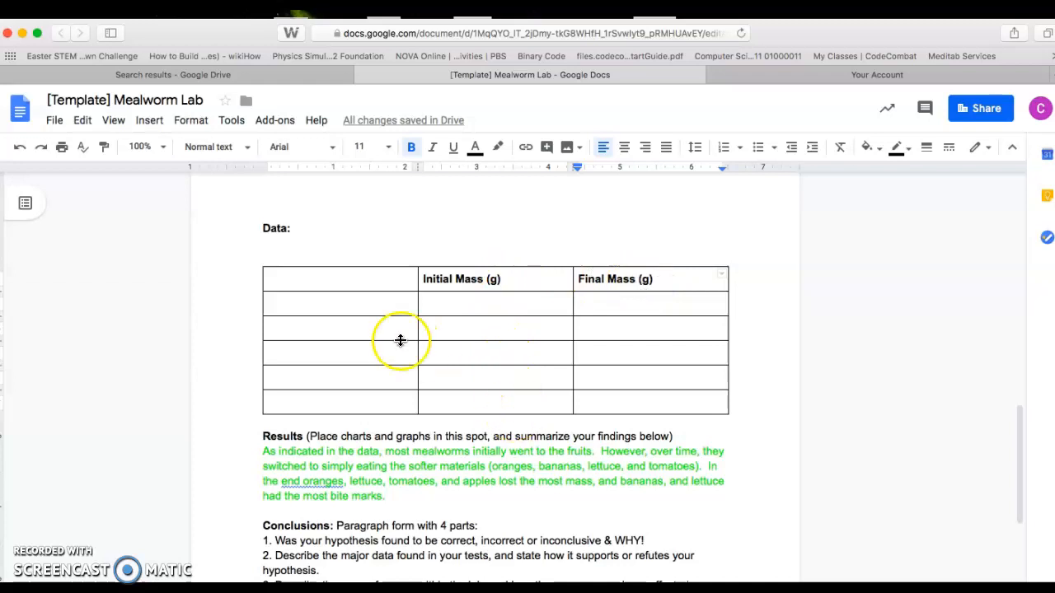
pyautogui.click(319, 278)
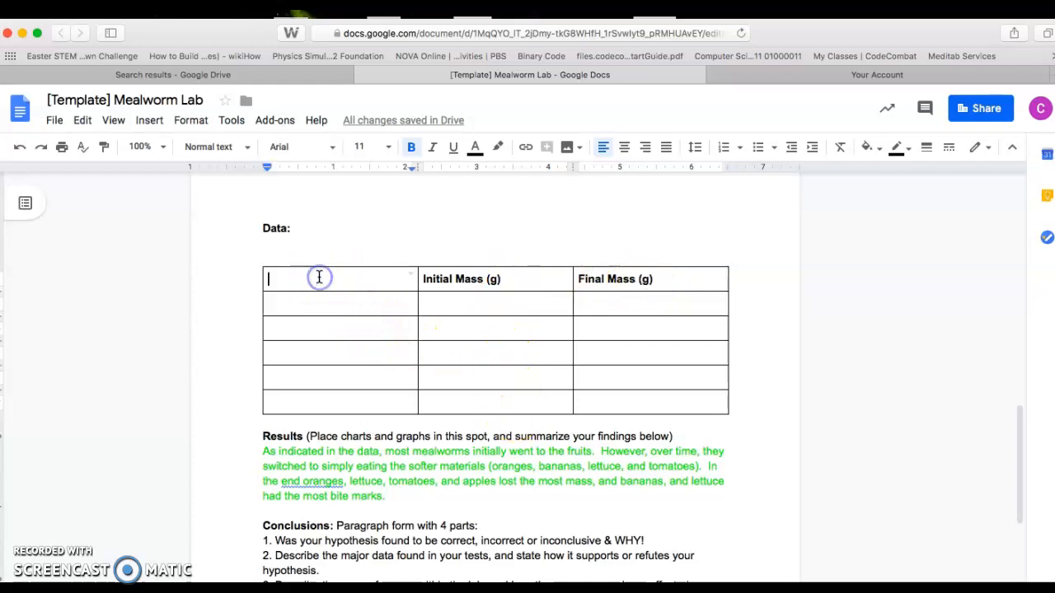
pyautogui.write('Food Options')
# - List Apples, Oranges, Bananas, Lettuce and Tomatoes down the Food Options column
pyautogui.click(309, 306)
pyautogui.write('Apples')
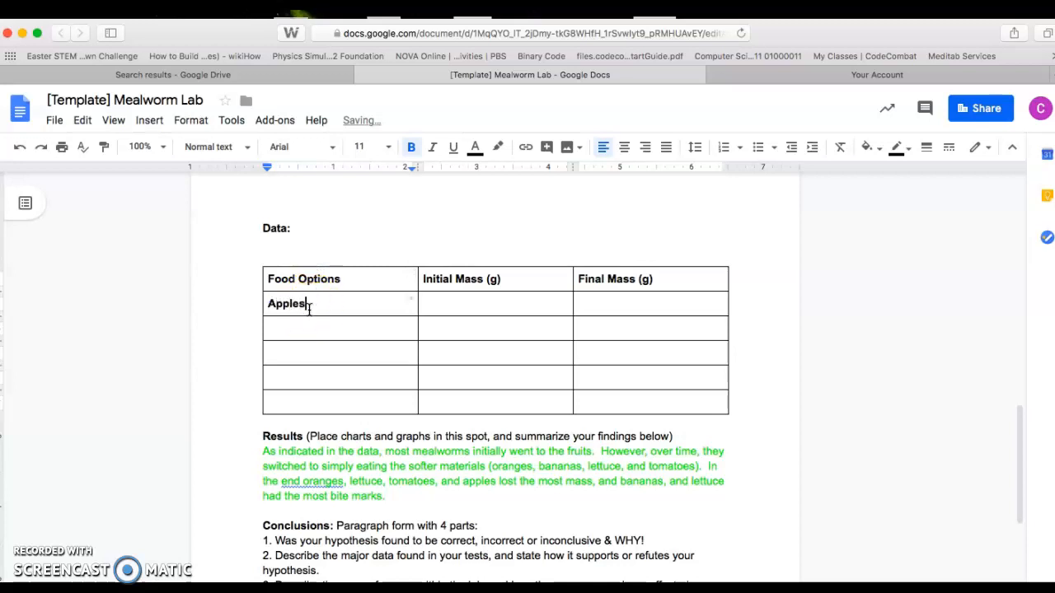
pyautogui.press('Down')
pyautogui.write('Oranges')
pyautogui.press('Down')
pyautogui.write('B')
pyautogui.press('Down')
pyautogui.press('Down')
pyautogui.press('Down')
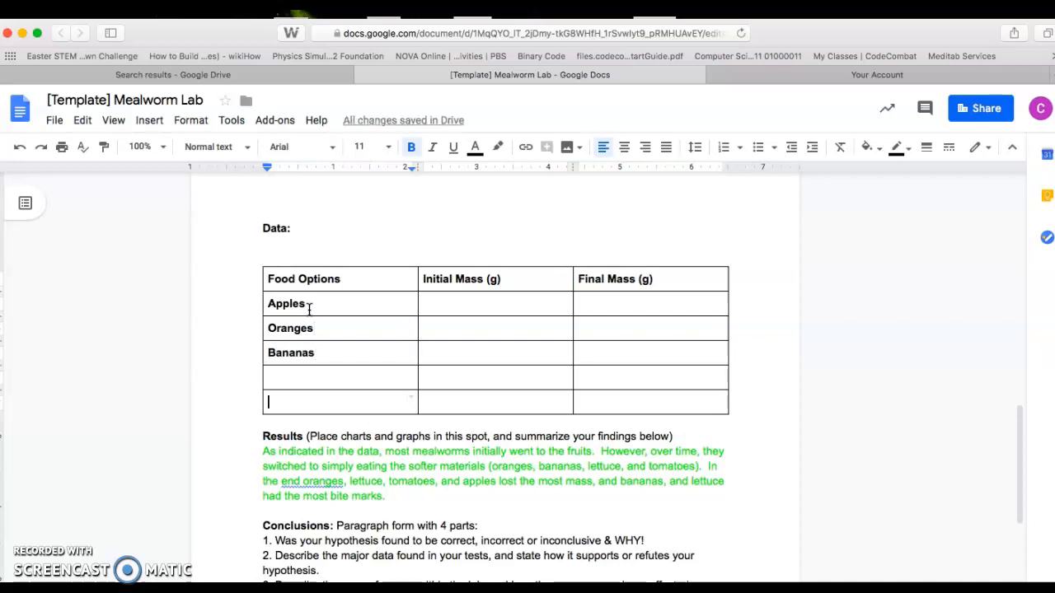
pyautogui.write('Lettuc')
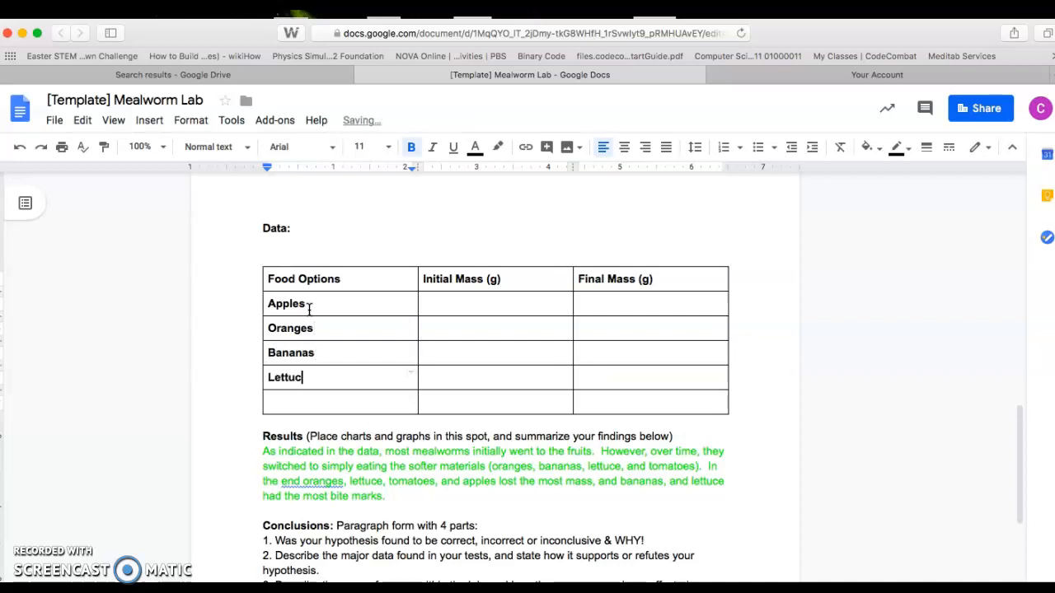
pyautogui.write('e')
pyautogui.press('Down')
pyautogui.write('T')
# - Enter initial and final masses of 5 and 4.7 for Apples, and 5 and 4.4 for Oranges, with the first value unbolded
pyautogui.click(449, 298)
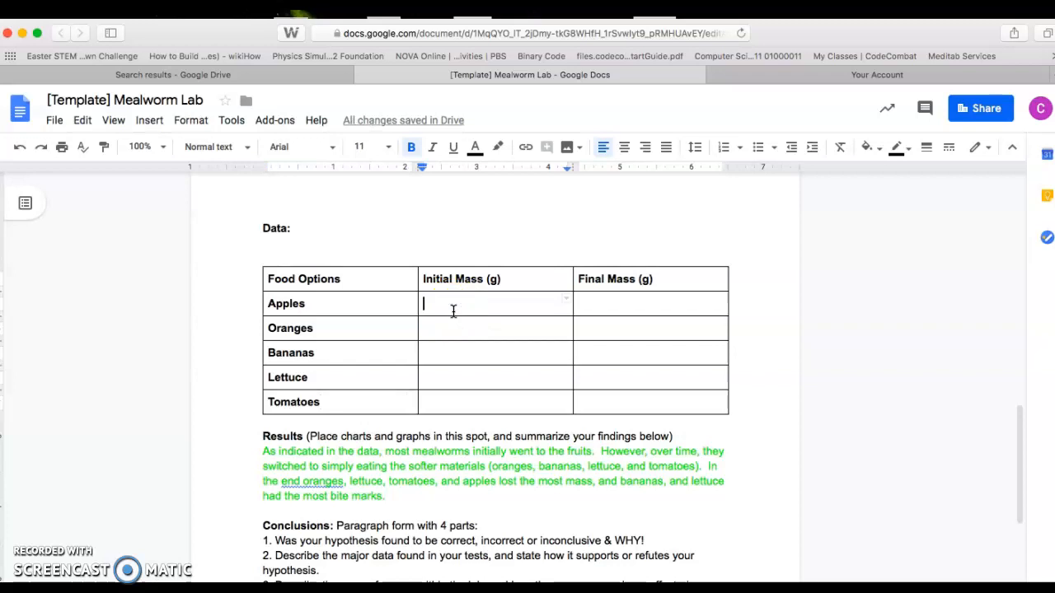
pyautogui.press('super+b')
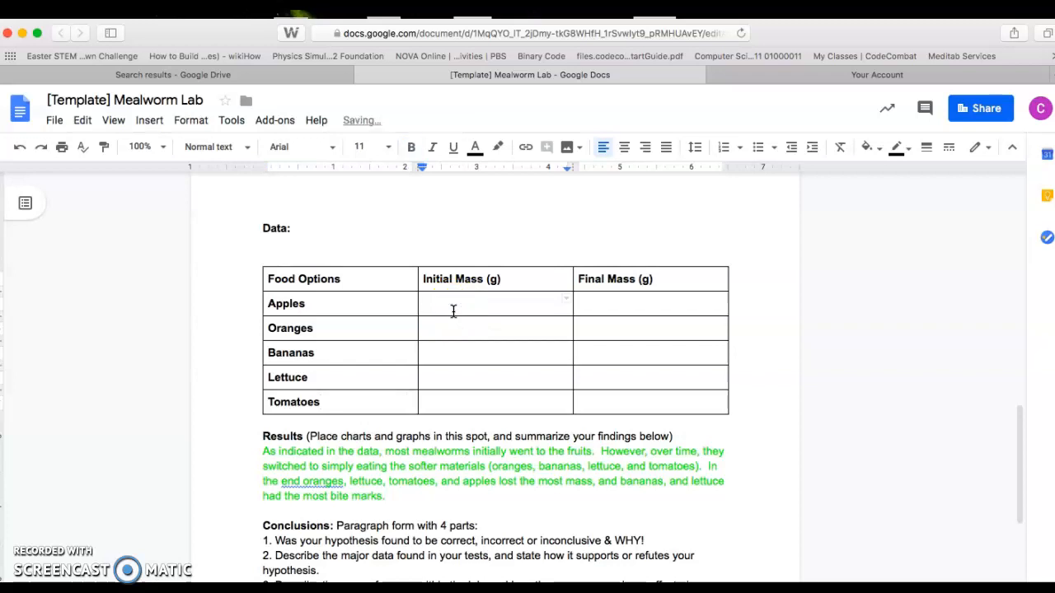
pyautogui.write('5')
pyautogui.press('Tab')
pyautogui.write('4.')
pyautogui.press('Down')
pyautogui.press('Left')
pyautogui.write('5')
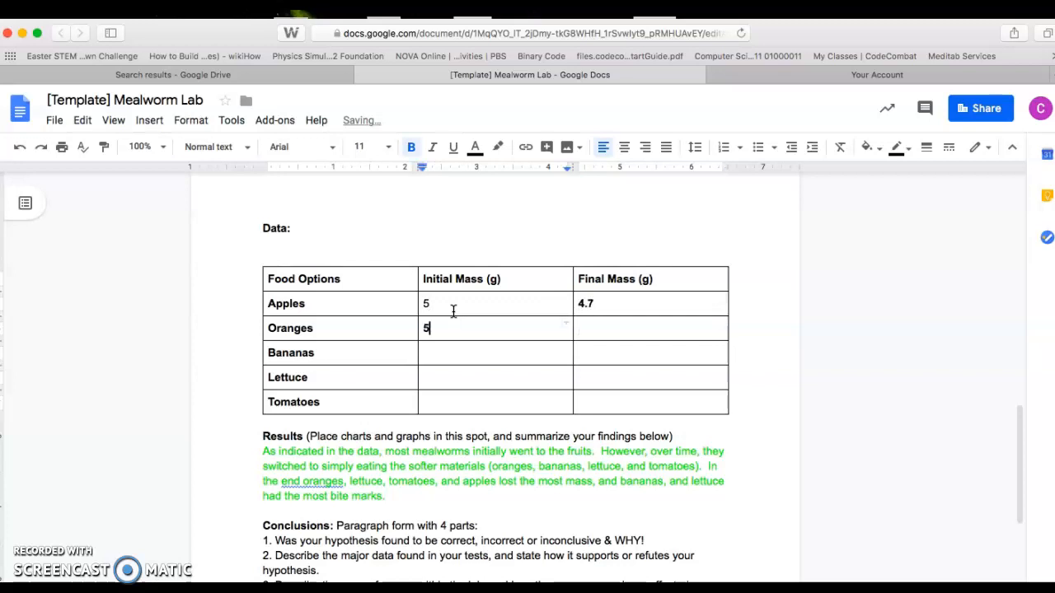
pyautogui.press('Tab')
pyautogui.write('4.4')
# - Enter initial and final masses of 5 and 4.6 for Bananas, 5 and 4.3 for Lettuce, and 5 and 4.2 for Tomatoes
pyautogui.press('Down')
pyautogui.press('Left')
pyautogui.write('5')
pyautogui.press('Tab')
pyautogui.write('4')
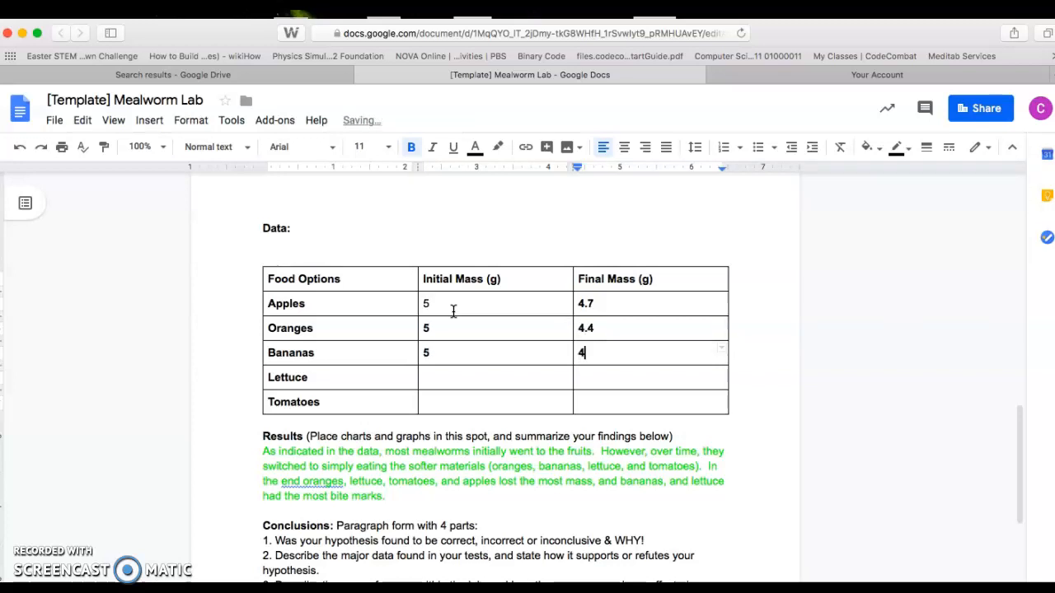
pyautogui.press('Down')
pyautogui.press('Left')
pyautogui.write('5')
pyautogui.press('Tab')
pyautogui.write('4.3')
pyautogui.press('Down')
pyautogui.press('Left')
pyautogui.write('5')
pyautogui.press('Tab')
pyautogui.write('4.2')
# - Remove the bold formatting from all initial and final mass values in the table
pyautogui.moveTo(605, 400); pyautogui.dragTo(425, 304)
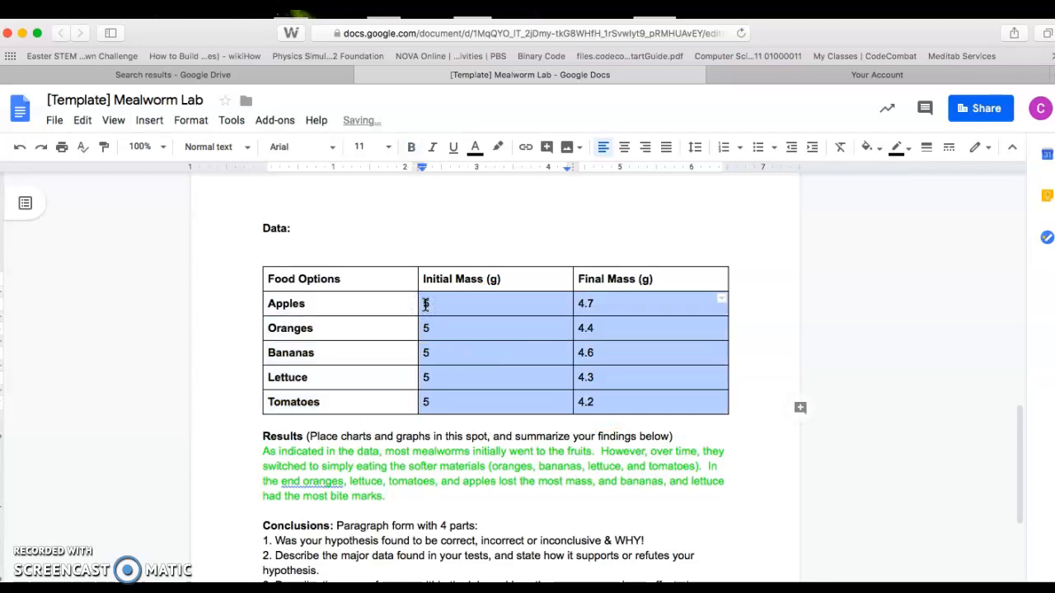
pyautogui.click(770, 506)
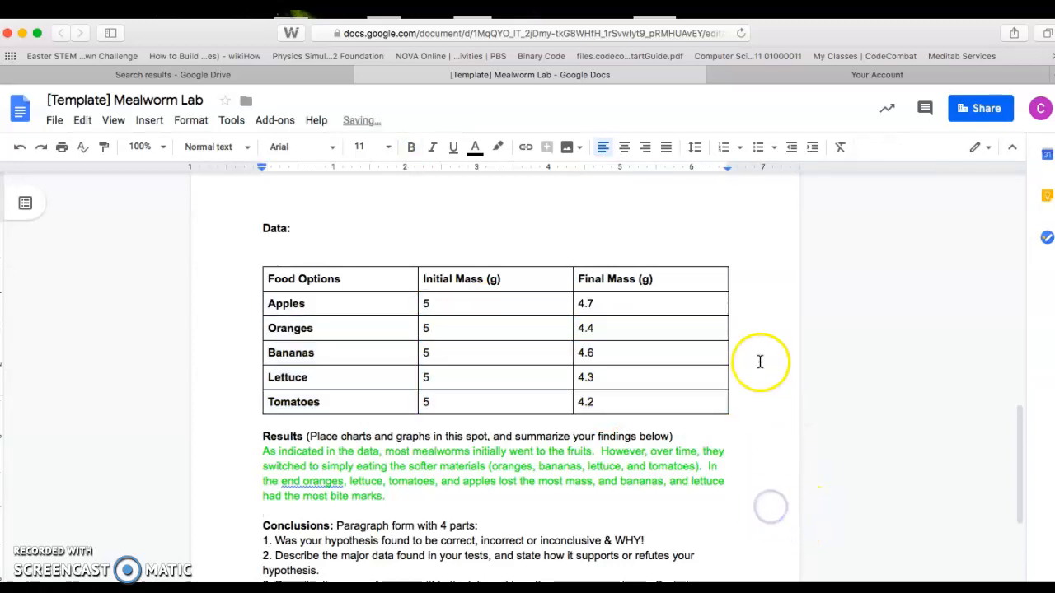
# - Copy the entire food mass table, including its header row
pyautogui.scroll(-1, 758, 360)
pyautogui.click(715, 352)
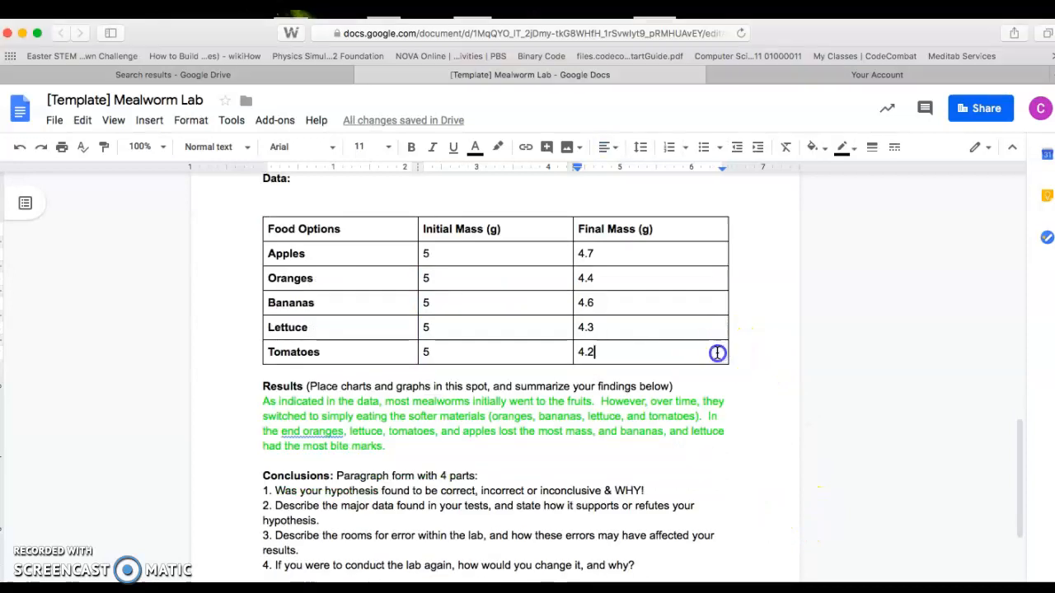
pyautogui.moveTo(716, 353); pyautogui.dragTo(349, 228)
pyautogui.press('super+c')
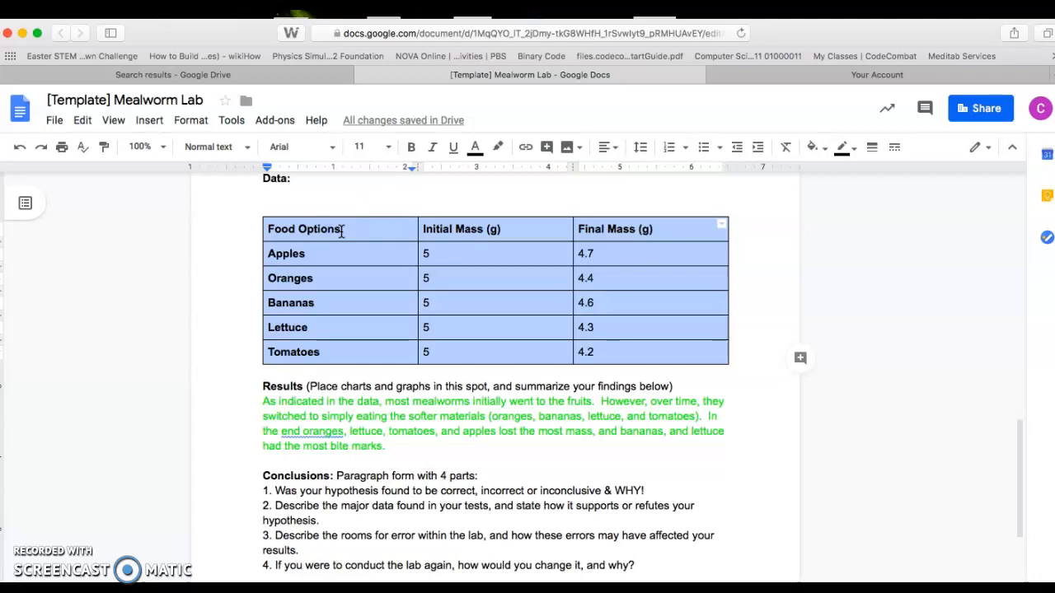
# - Switch to Google Drive and create a new blank Google Sheets spreadsheet
pyautogui.click(233, 75)
pyautogui.click(58, 160)
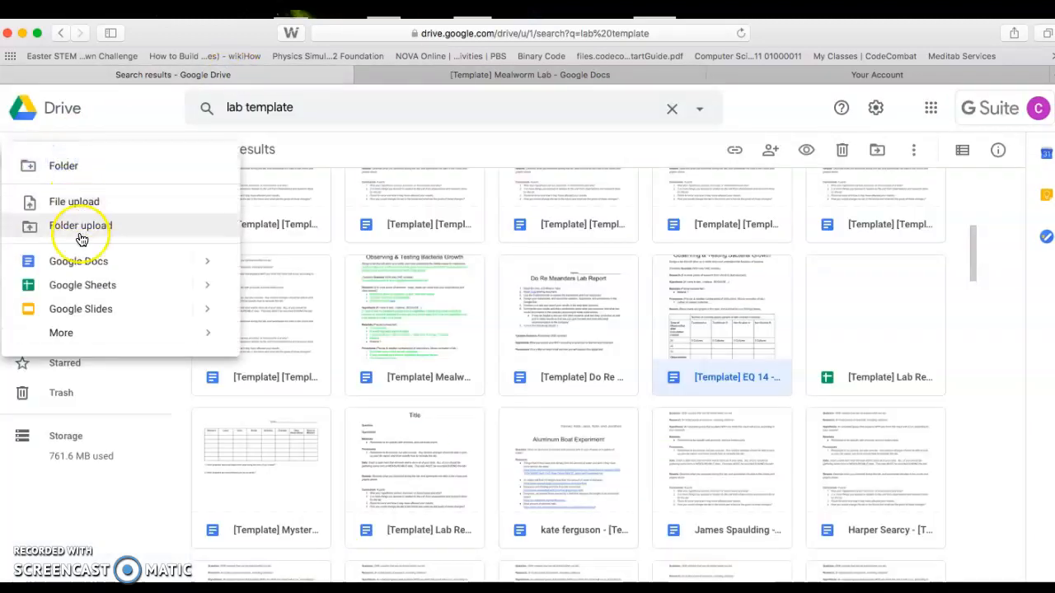
pyautogui.click(169, 292)
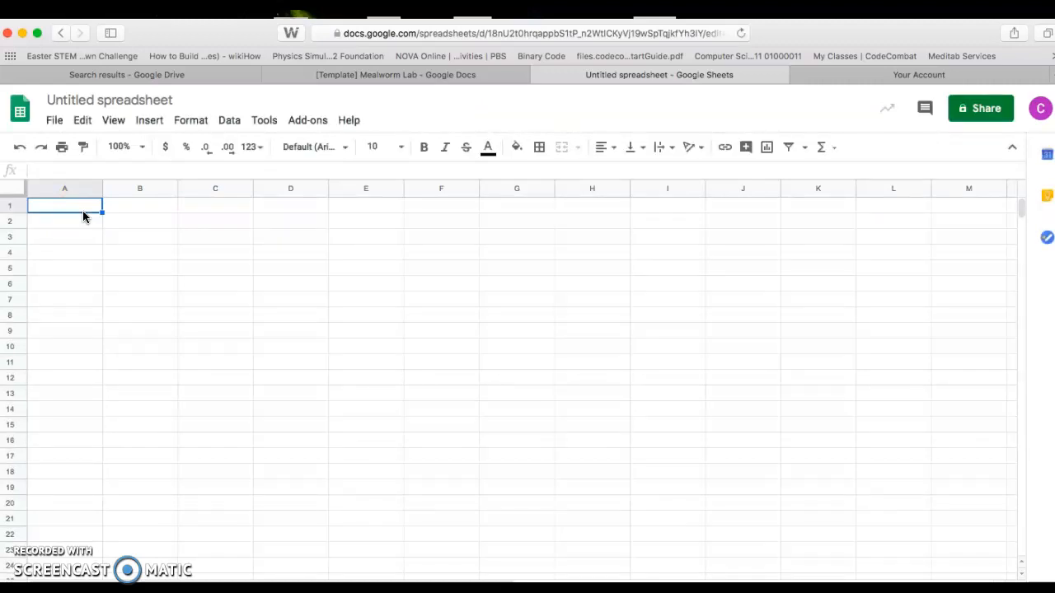
# - Paste the copied food mass table into the range A1:C6 of the blank spreadsheet
pyautogui.moveTo(82, 211); pyautogui.dragTo(208, 289)
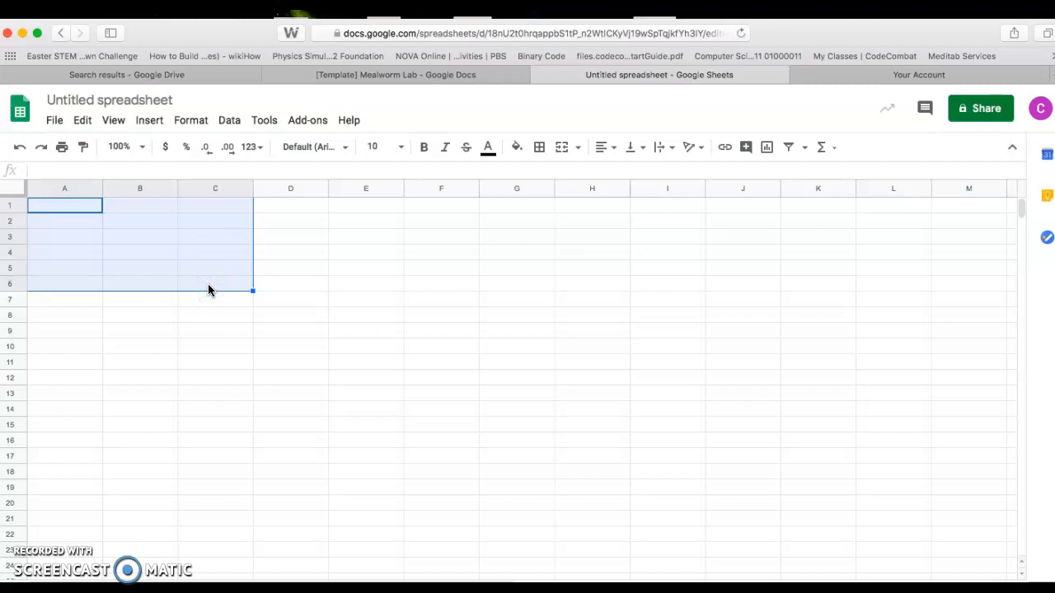
pyautogui.press('super+v')
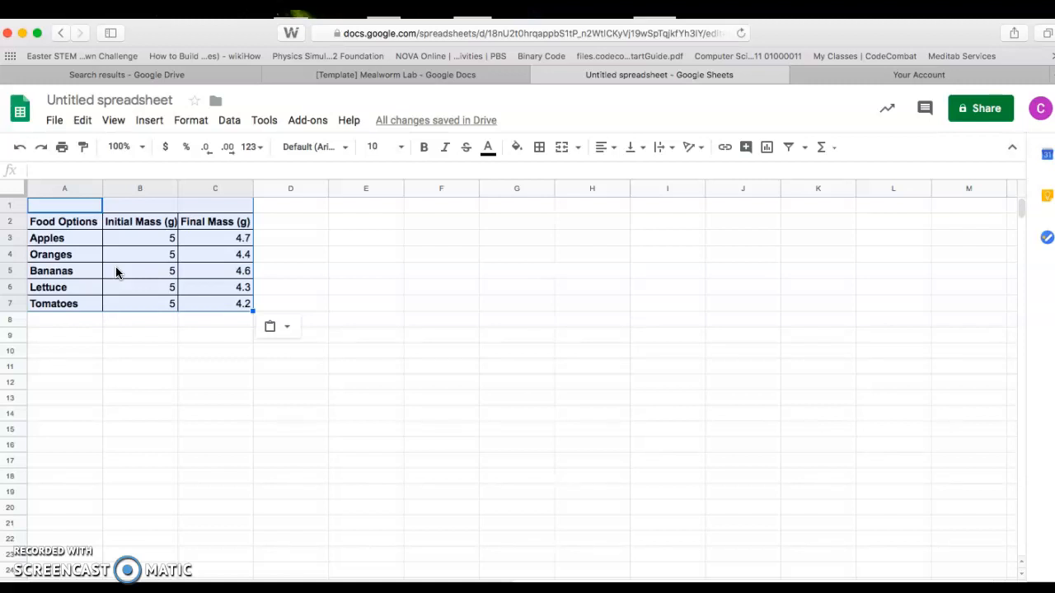
pyautogui.click(129, 338)
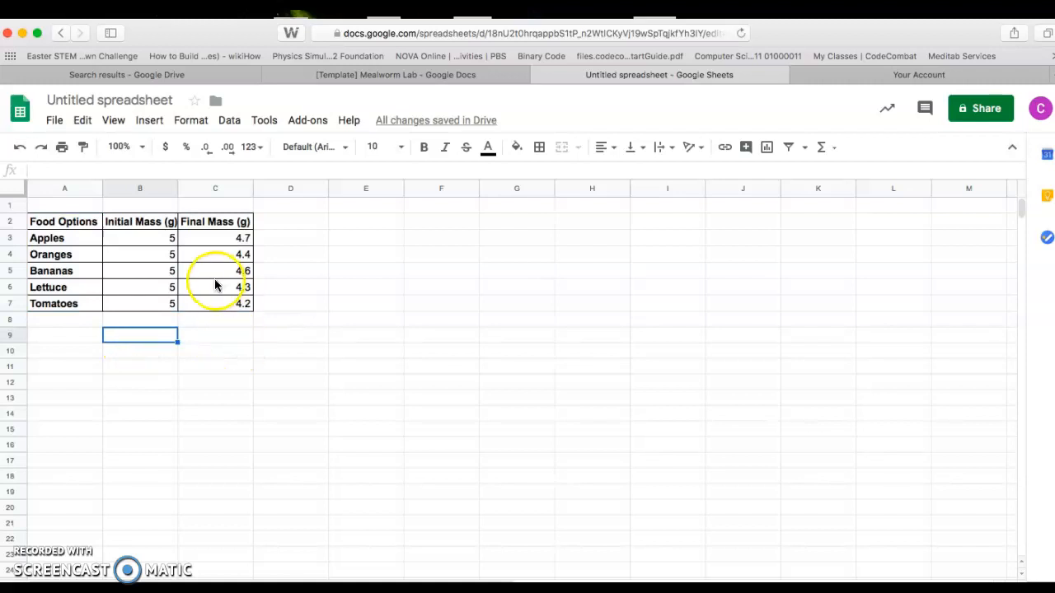
# - Insert a column chart from the data in A2:C7 and place it beside the table so the data is uncovered
pyautogui.moveTo(70, 224); pyautogui.dragTo(206, 318)
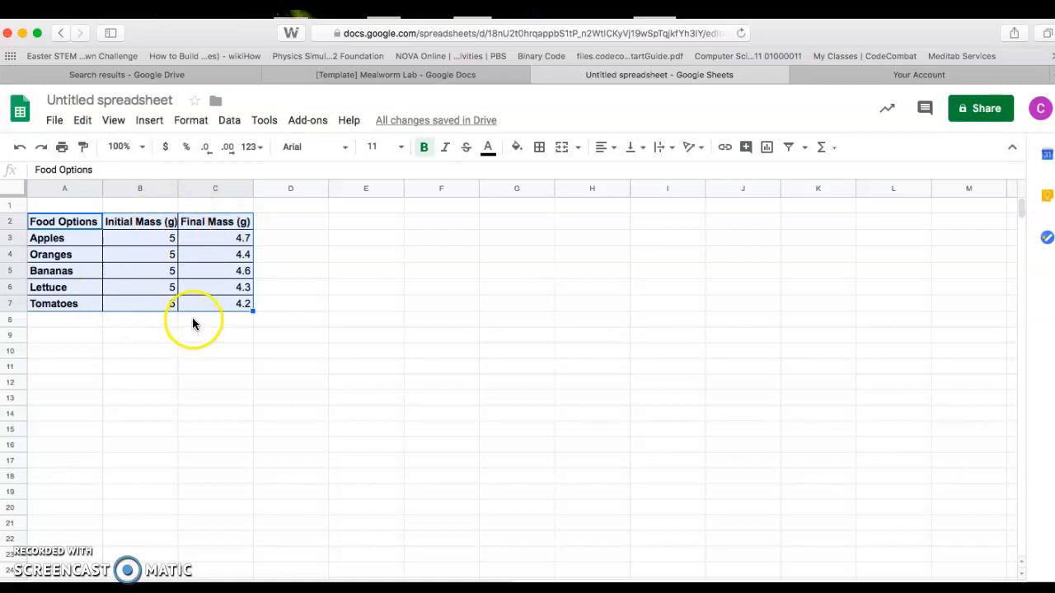
pyautogui.click(766, 150)
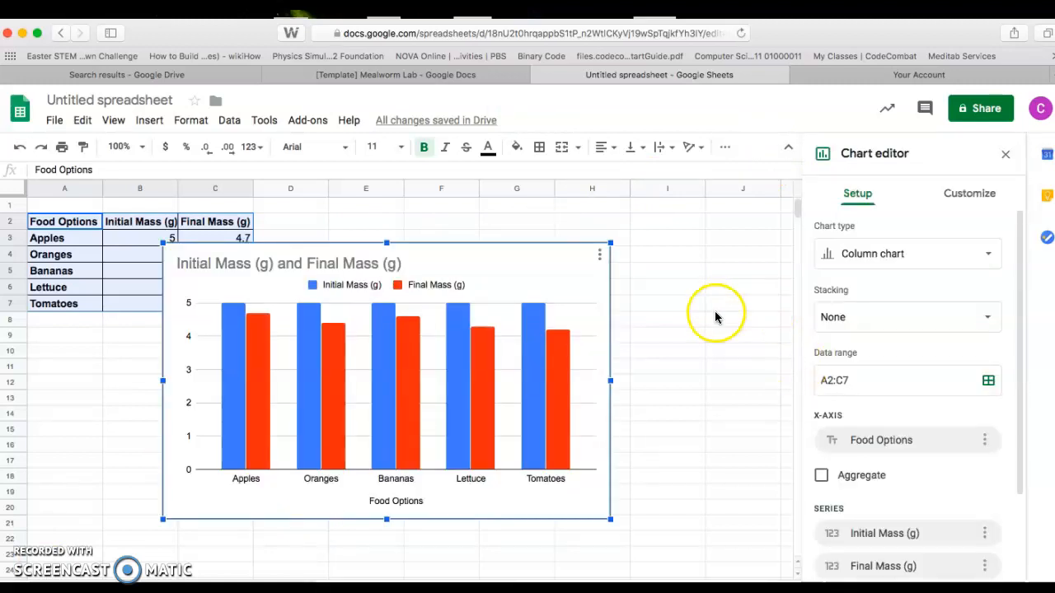
pyautogui.moveTo(474, 251); pyautogui.dragTo(574, 228)
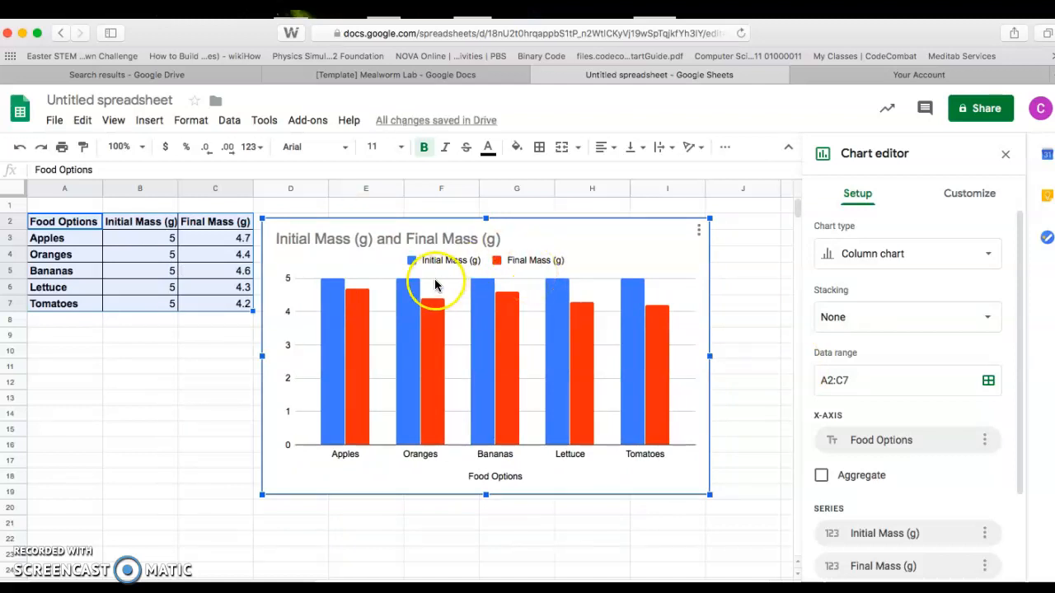
# - Examine the available chart types and the chart's setup options, including stacking, data range, x-axis and series
pyautogui.moveTo(442, 305)
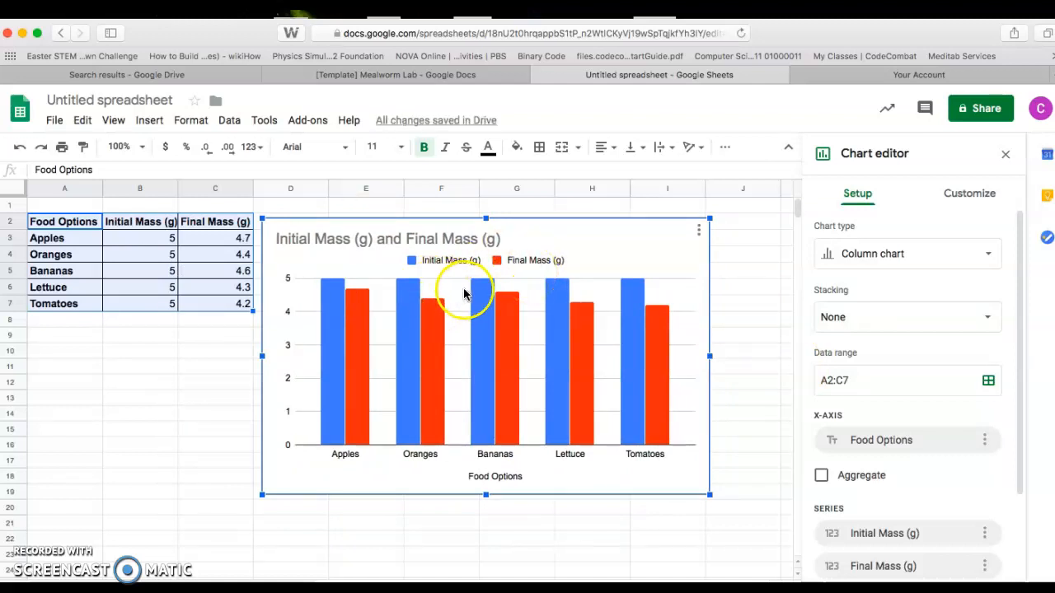
pyautogui.click(987, 256)
pyautogui.moveTo(346, 393)
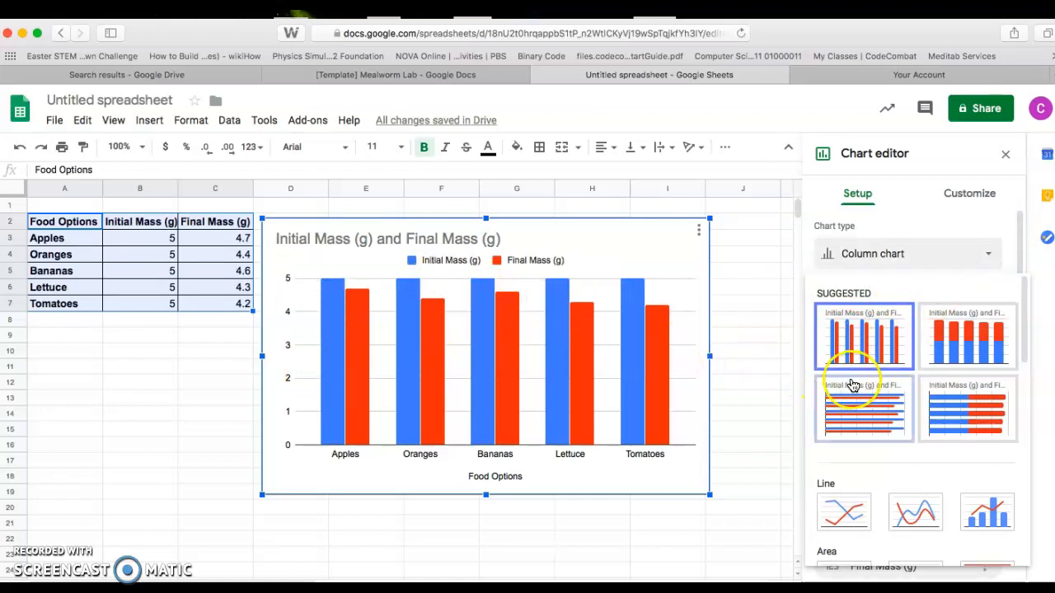
pyautogui.scroll(-3, 934, 398)
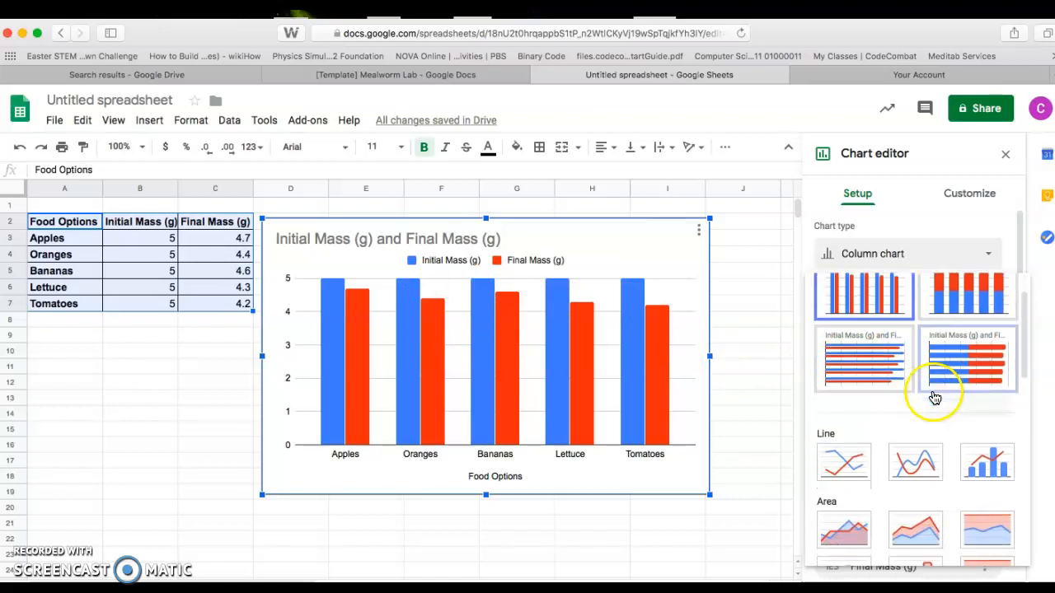
pyautogui.scroll(3, 933, 487)
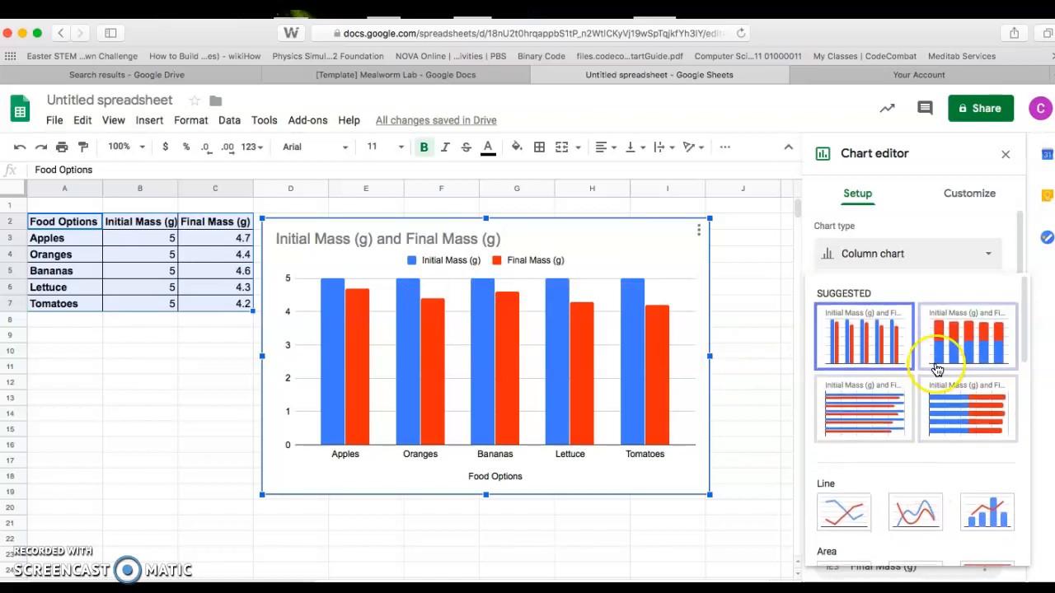
pyautogui.scroll(-10, 934, 366)
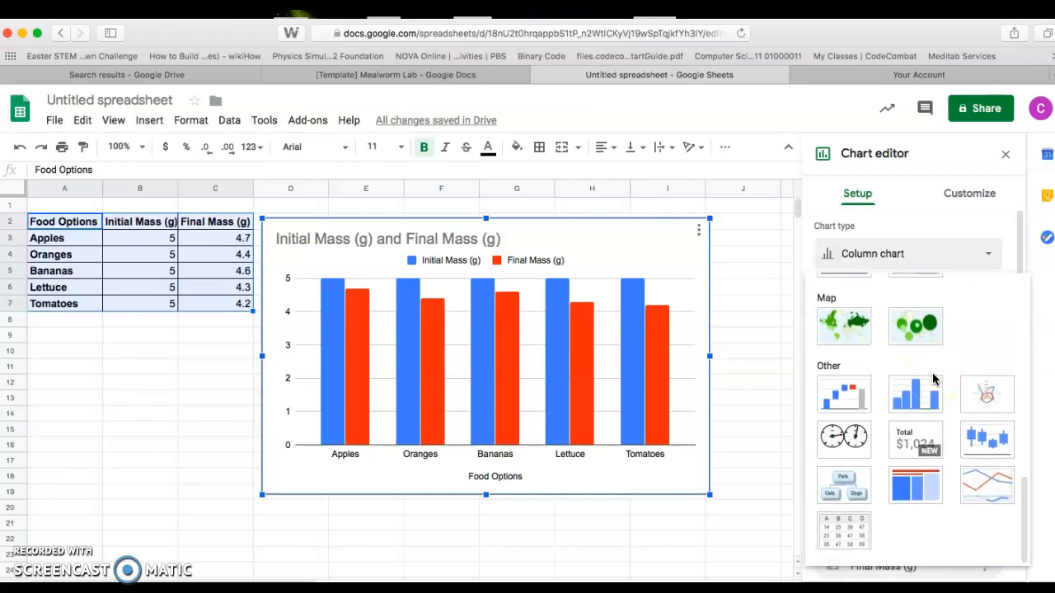
pyautogui.scroll(10, 933, 379)
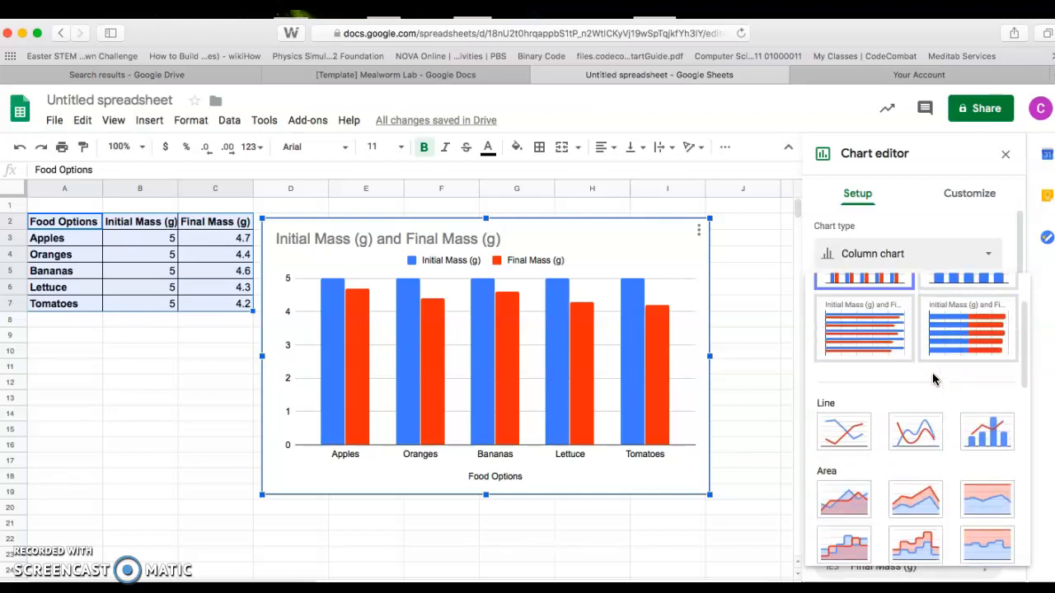
pyautogui.click(988, 257)
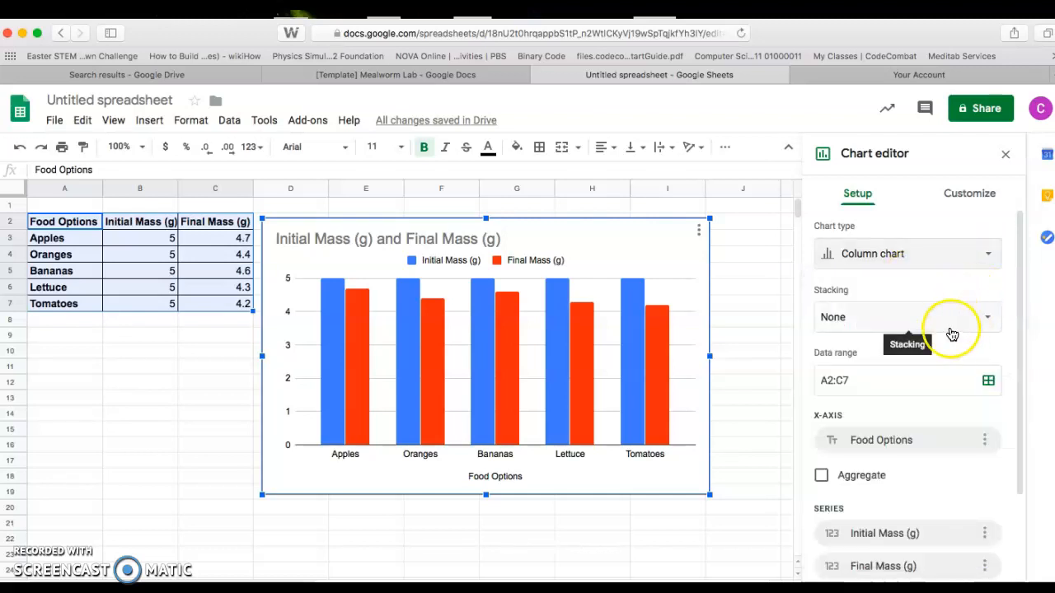
pyautogui.scroll(-2, 947, 345)
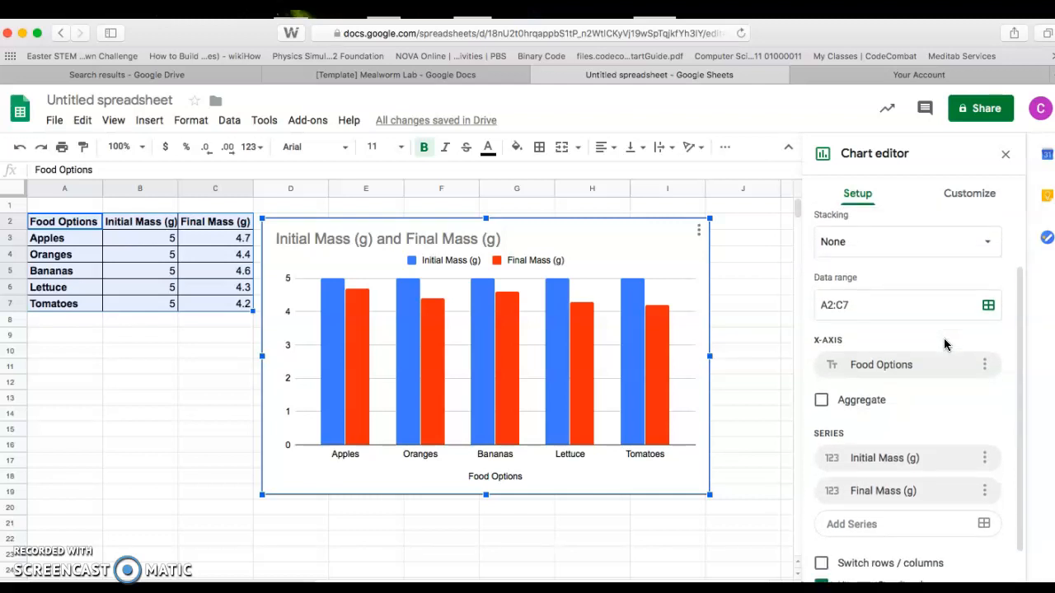
pyautogui.scroll(-1, 945, 344)
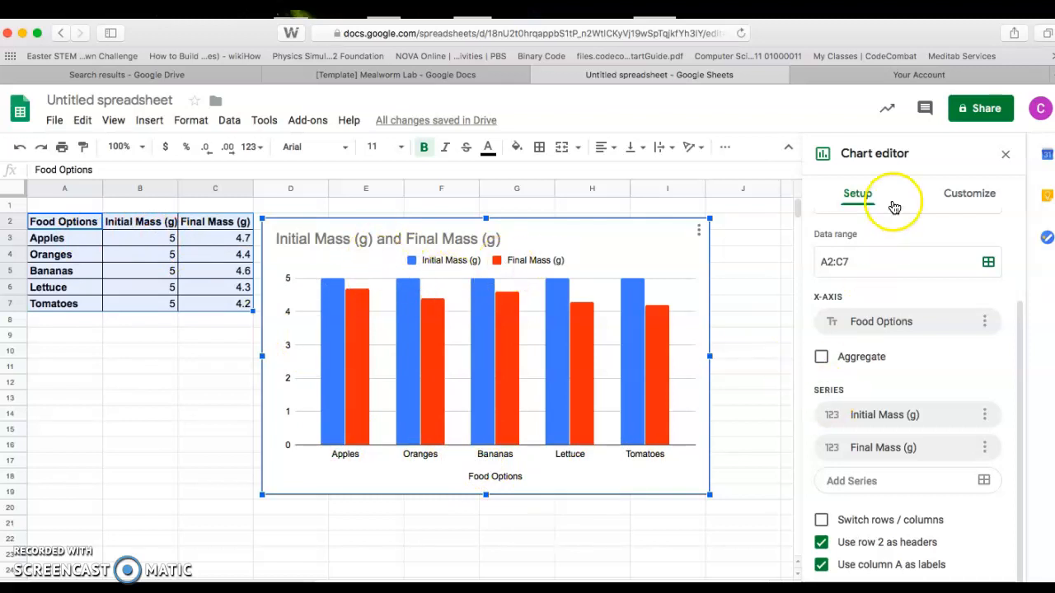
# - Change the chart title to "Food Eaten: Mass Lost (g)"
pyautogui.click(967, 202)
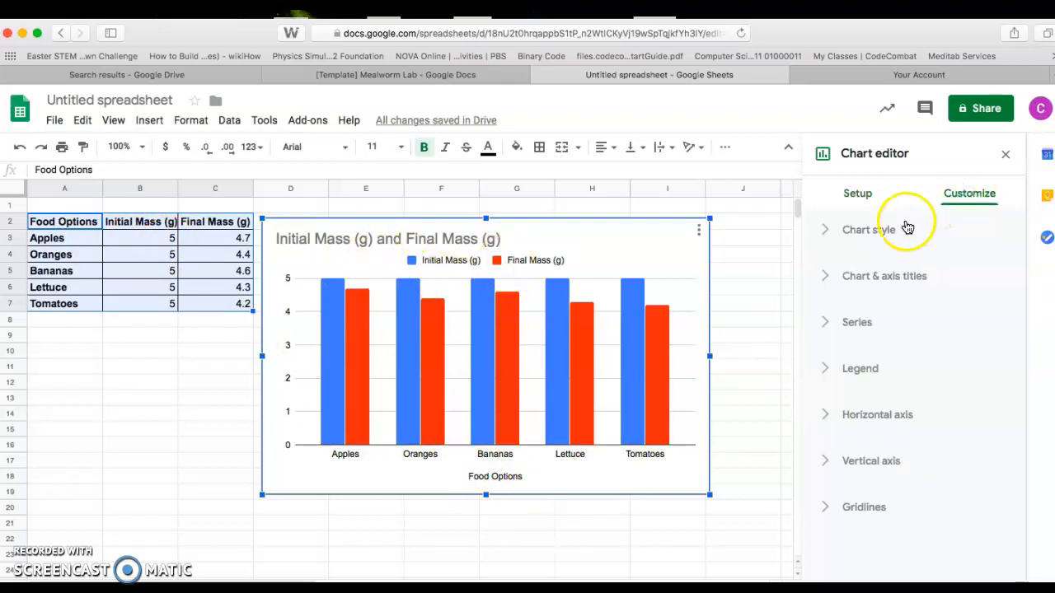
pyautogui.click(894, 274)
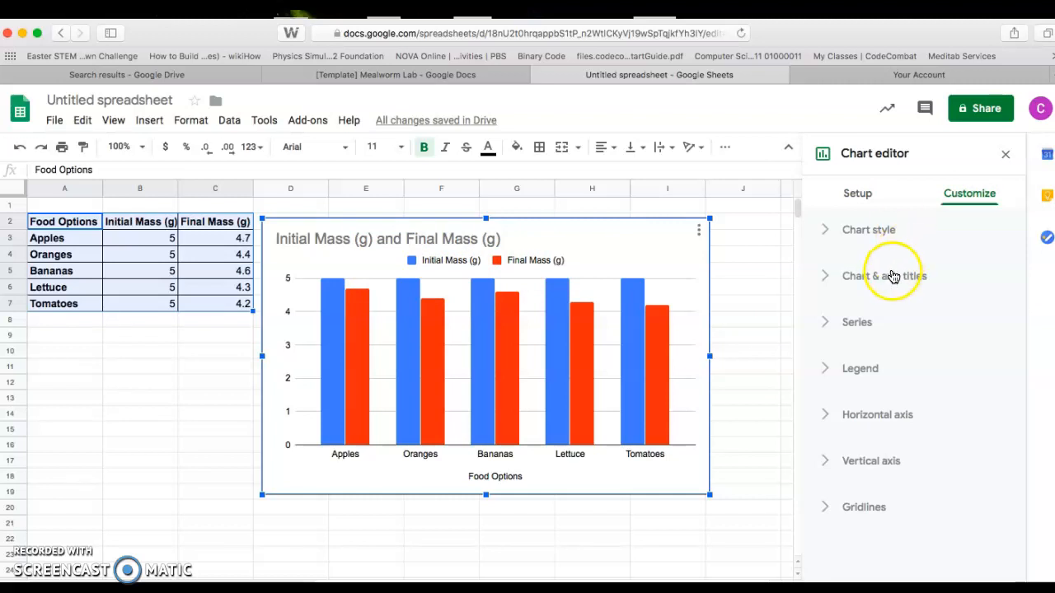
pyautogui.click(892, 276)
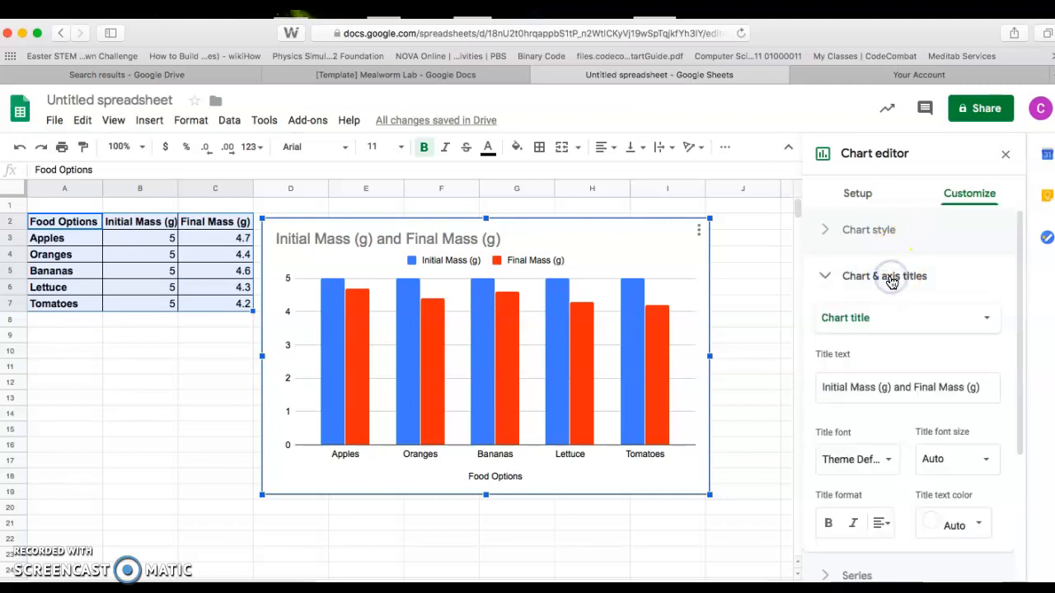
pyautogui.click(898, 318)
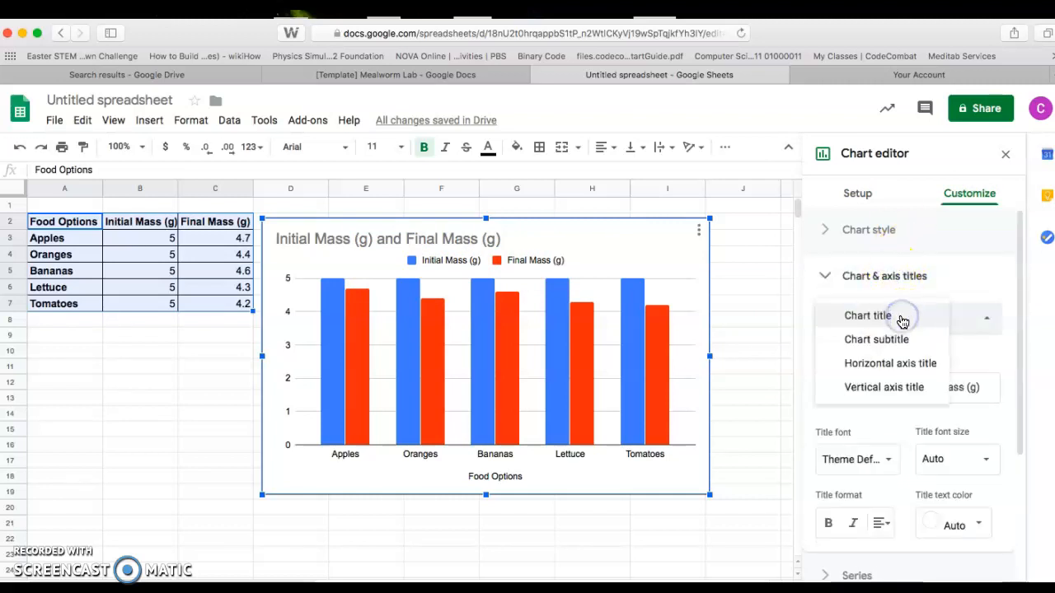
pyautogui.click(916, 322)
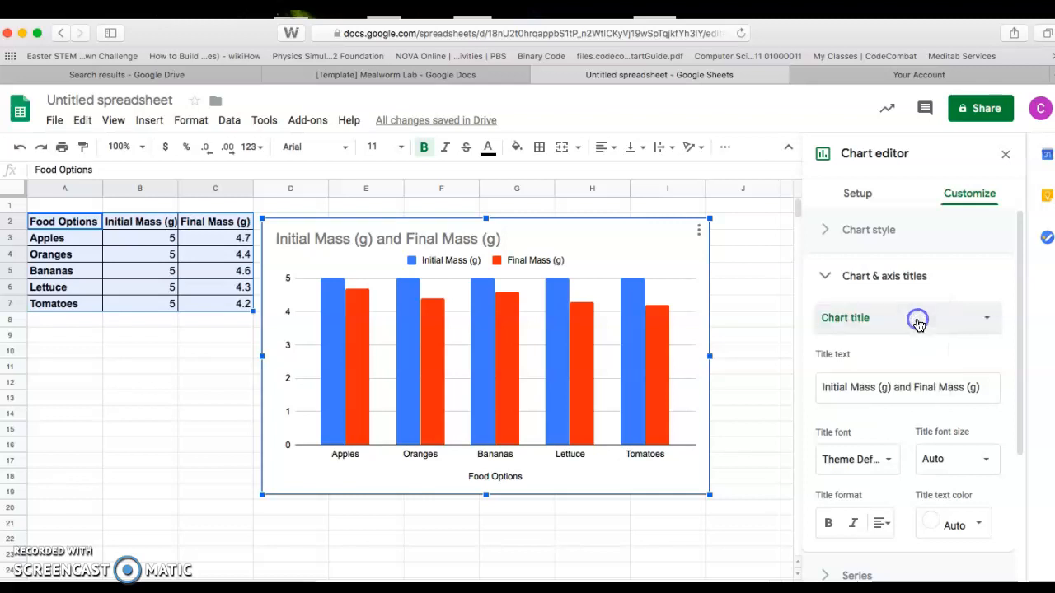
pyautogui.click(887, 387)
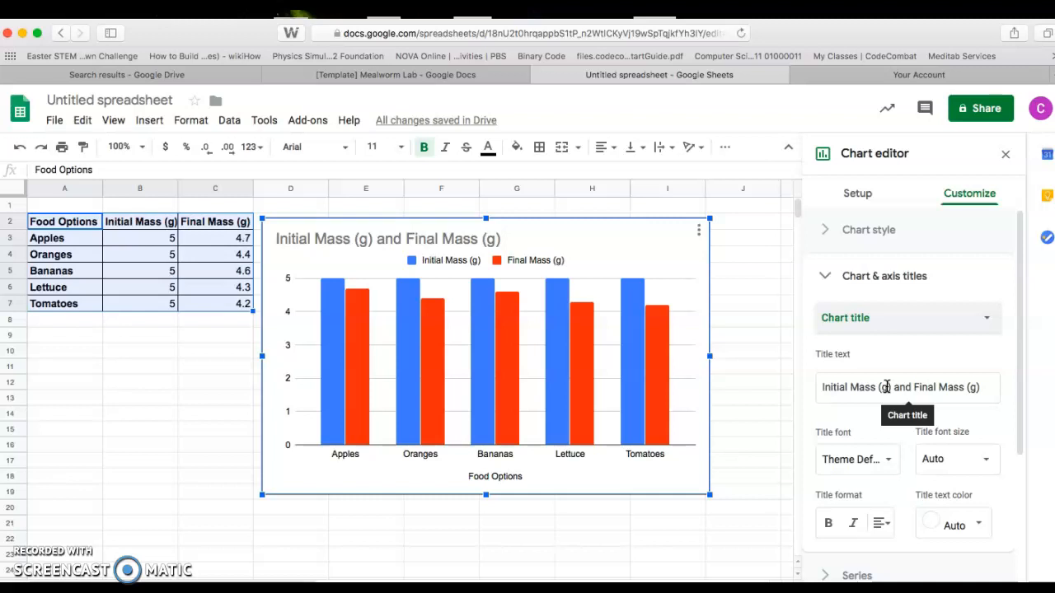
pyautogui.click(822, 387)
pyautogui.write('Food Eaten:')
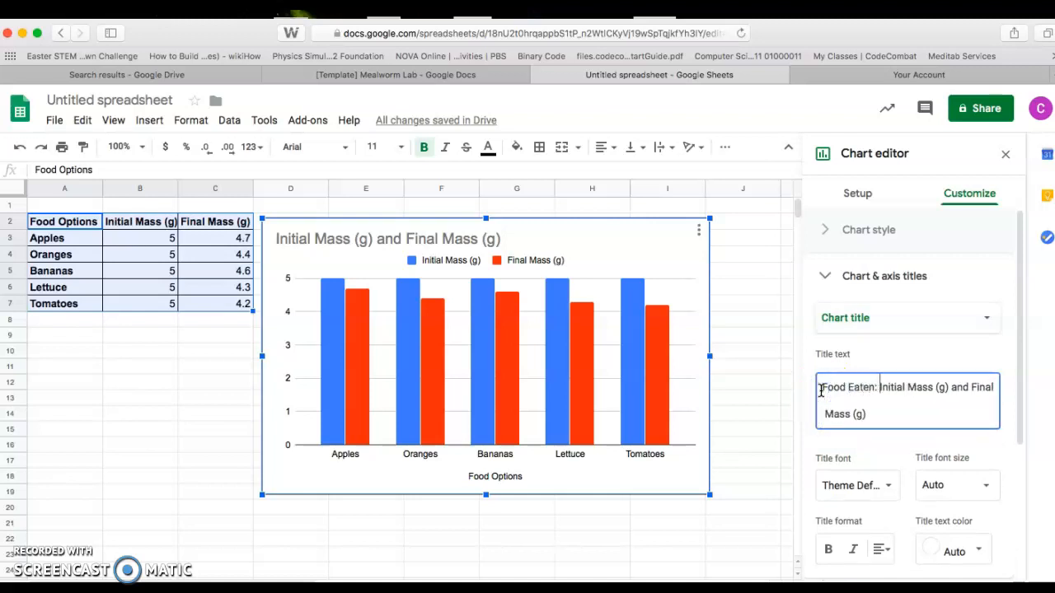
pyautogui.press('Delete')
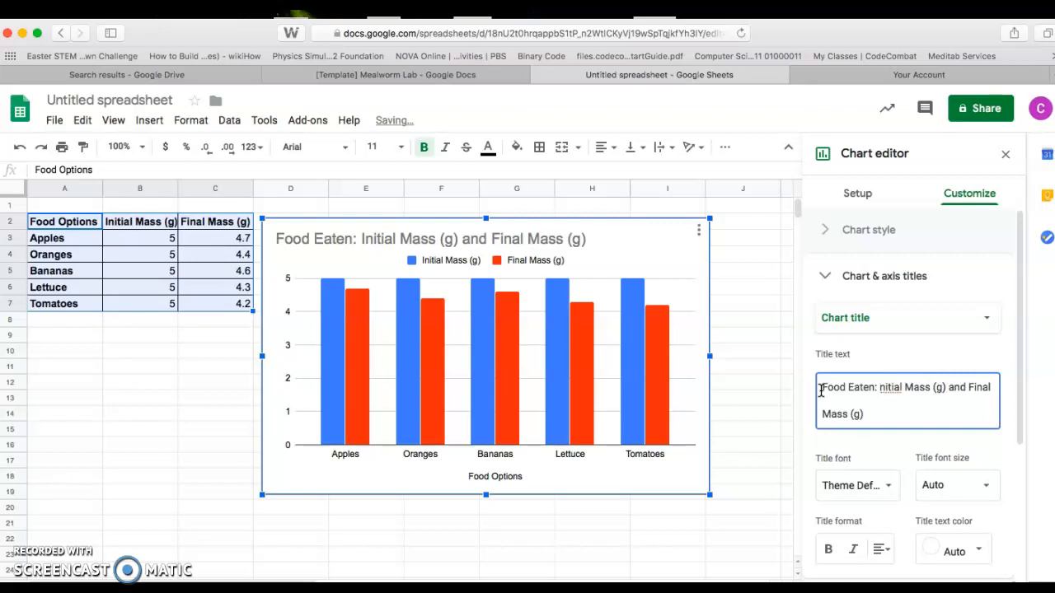
pyautogui.write('I')
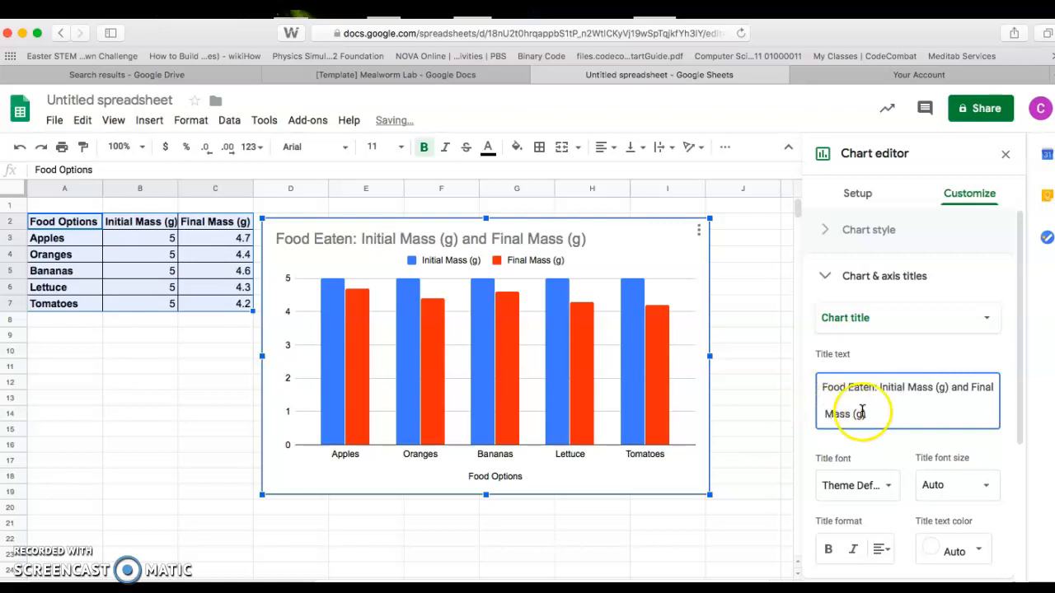
pyautogui.moveTo(885, 409); pyautogui.dragTo(876, 384)
pyautogui.press('BackSpace')
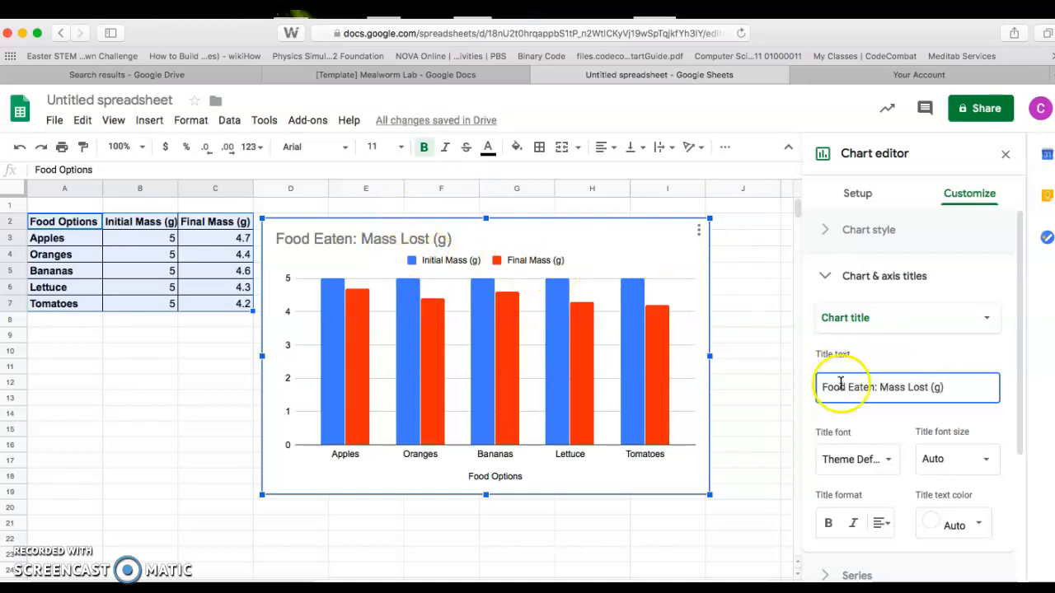
# - Center the chart title above the columns and make it bold
pyautogui.click(881, 524)
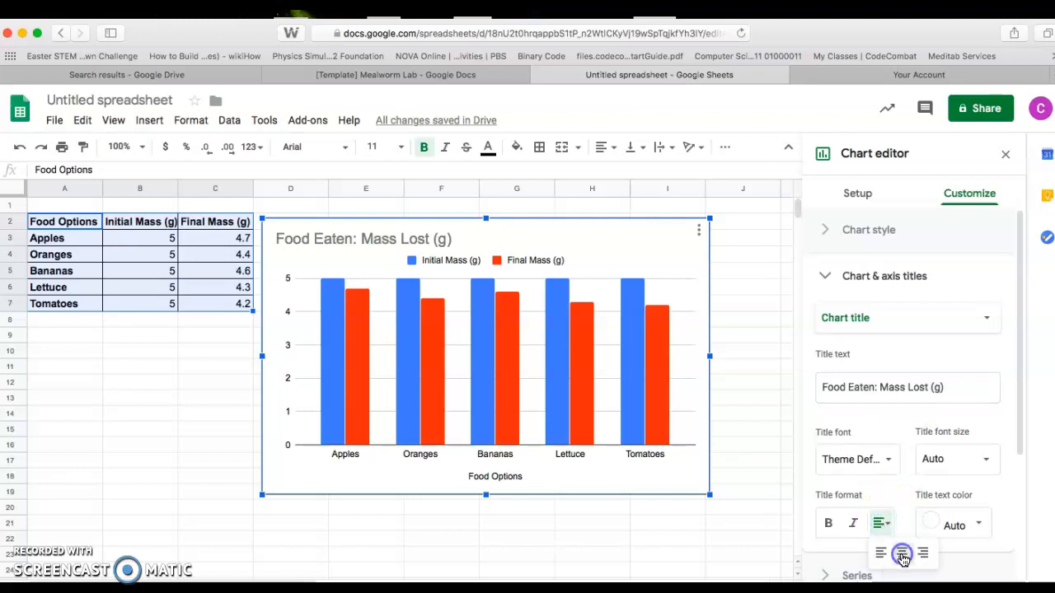
pyautogui.click(902, 555)
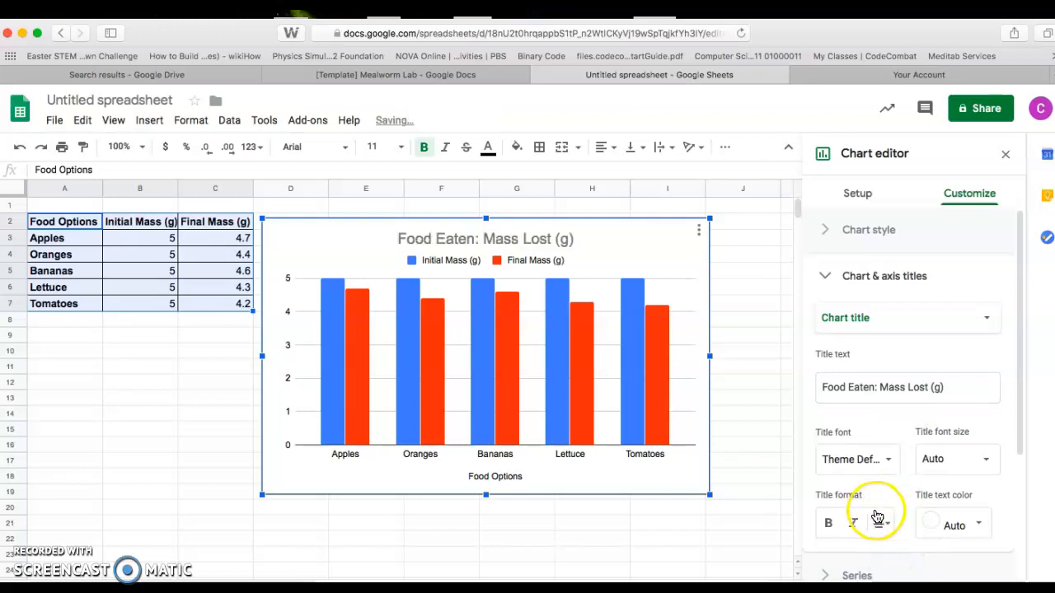
pyautogui.click(828, 522)
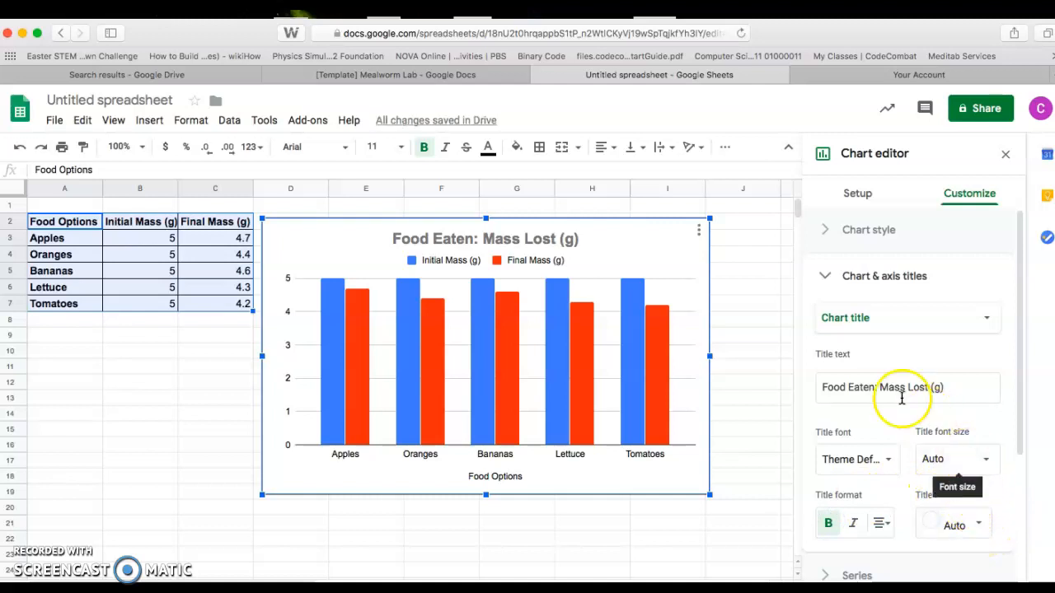
# - Add the vertical axis title "Mass of Food (g)" to the chart and finish editing the chart
pyautogui.click(968, 323)
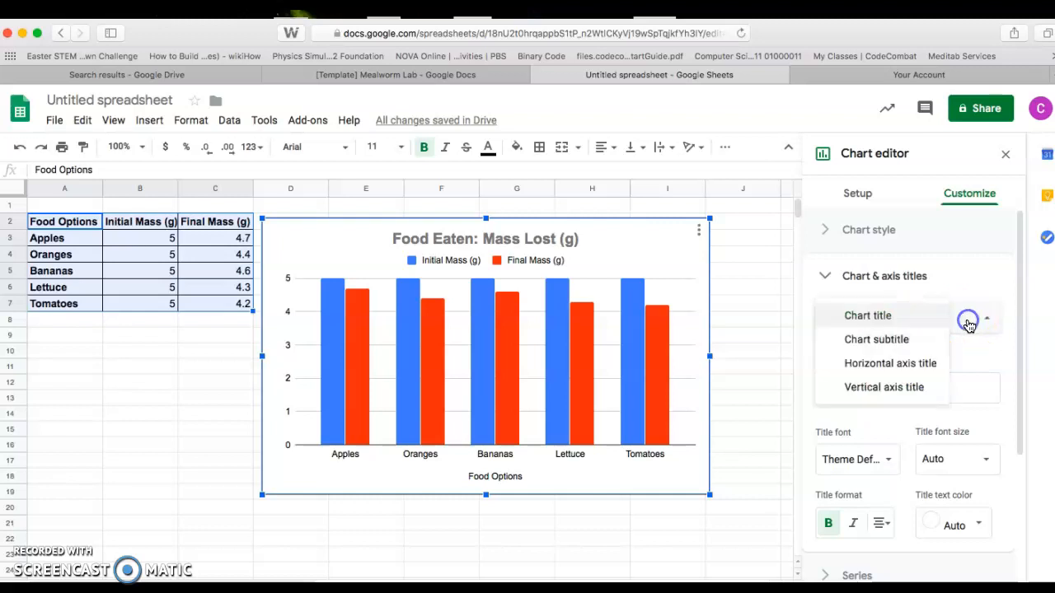
pyautogui.click(921, 341)
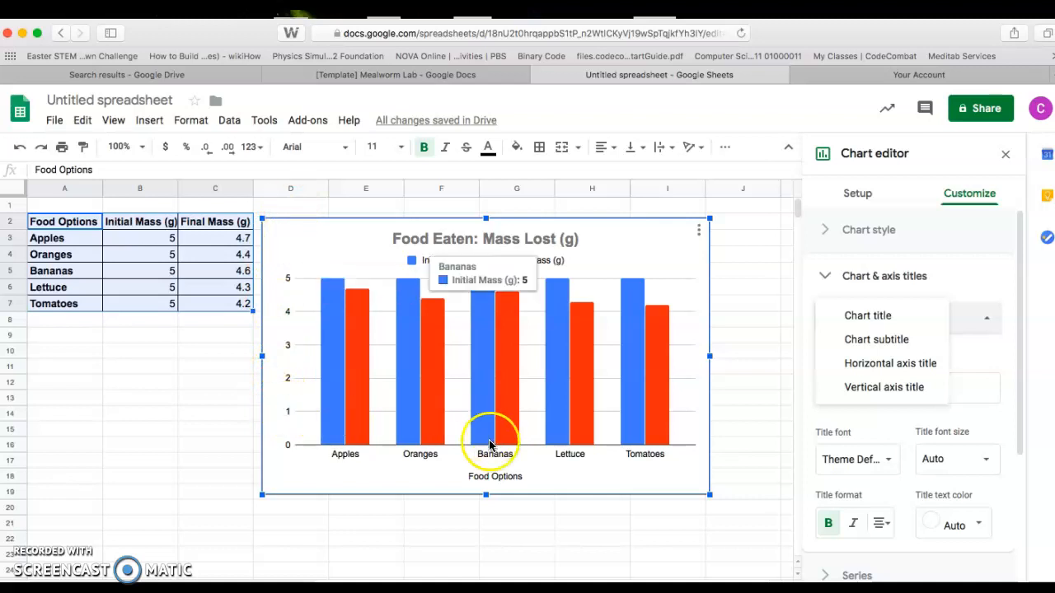
pyautogui.click(878, 391)
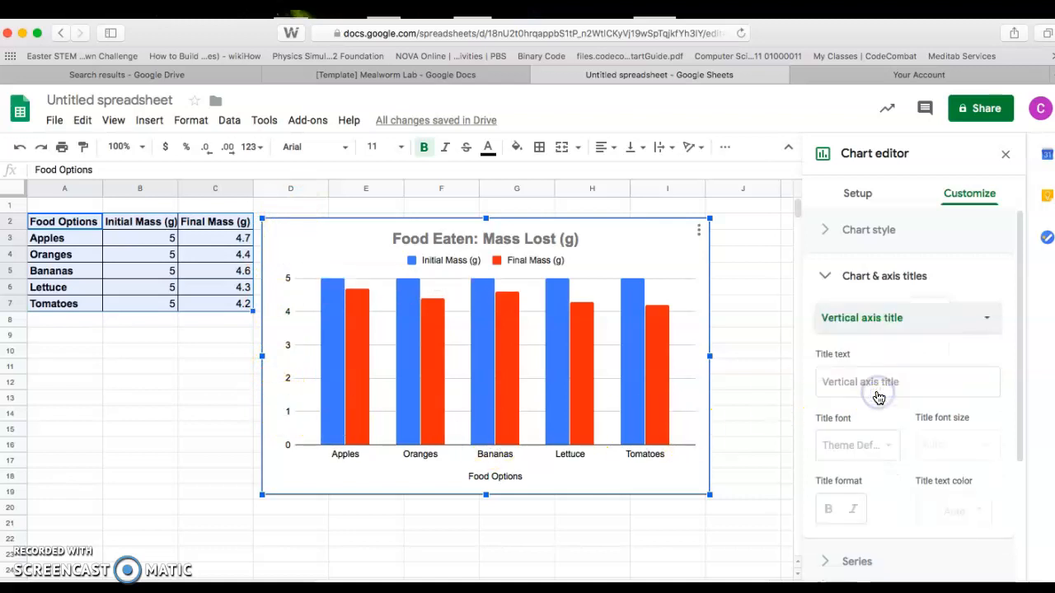
pyautogui.click(879, 391)
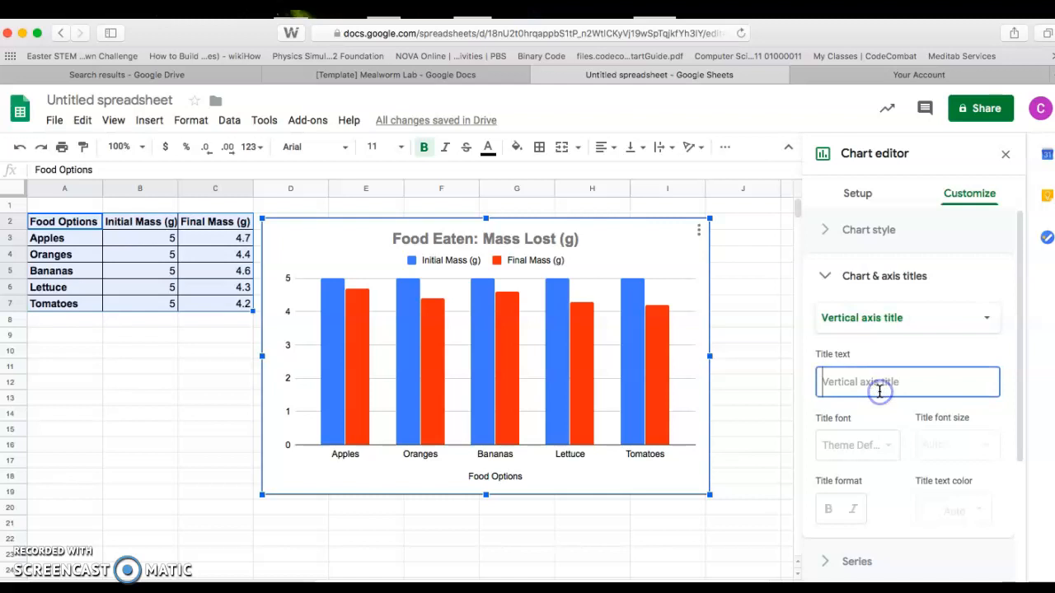
pyautogui.write('Mass of F')
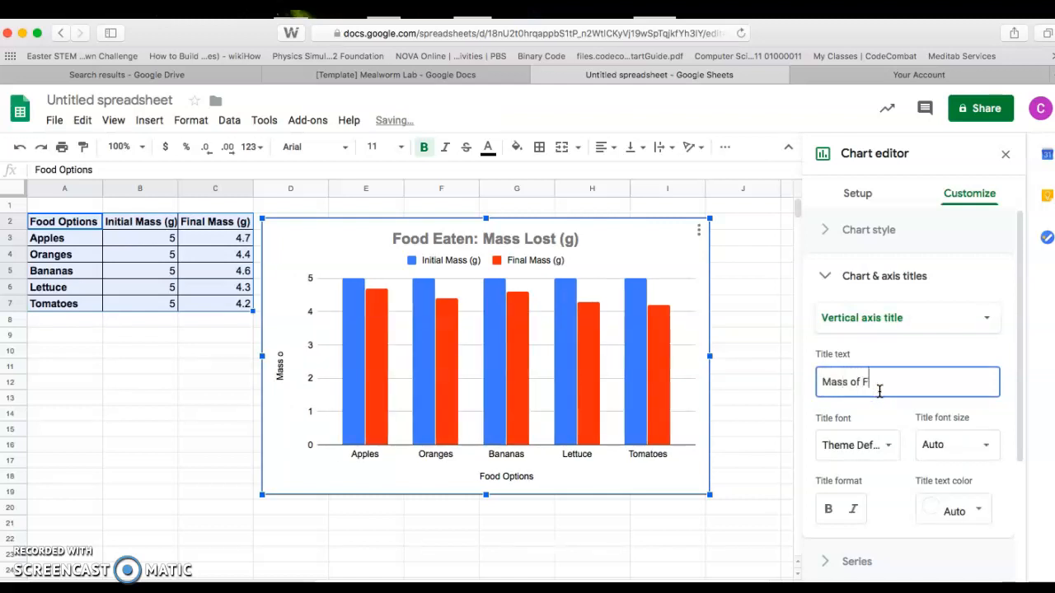
pyautogui.write('ood (g)')
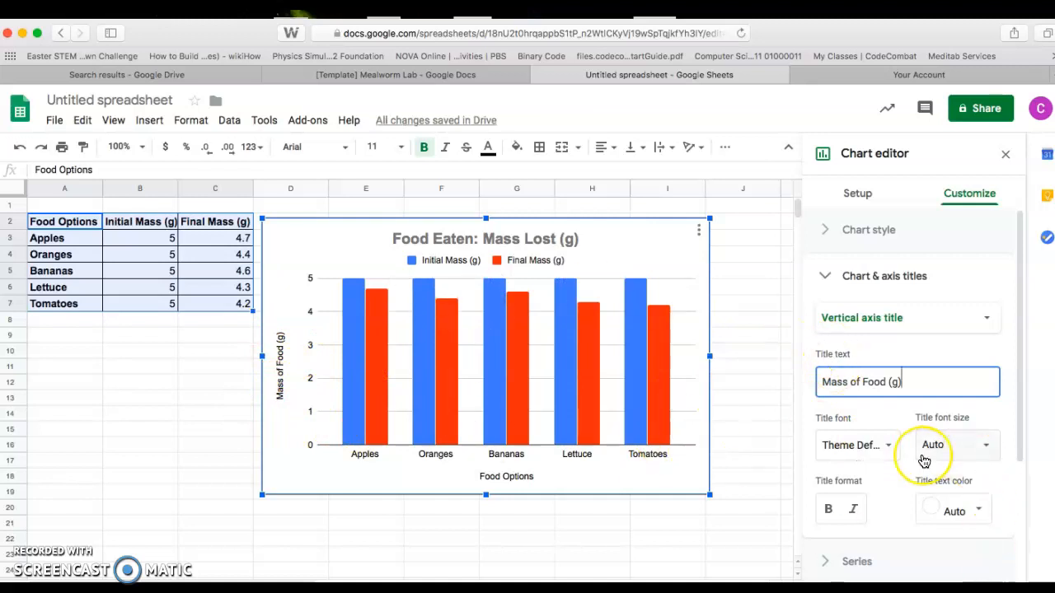
pyautogui.scroll(-2, 924, 462)
pyautogui.scroll(-2, 925, 461)
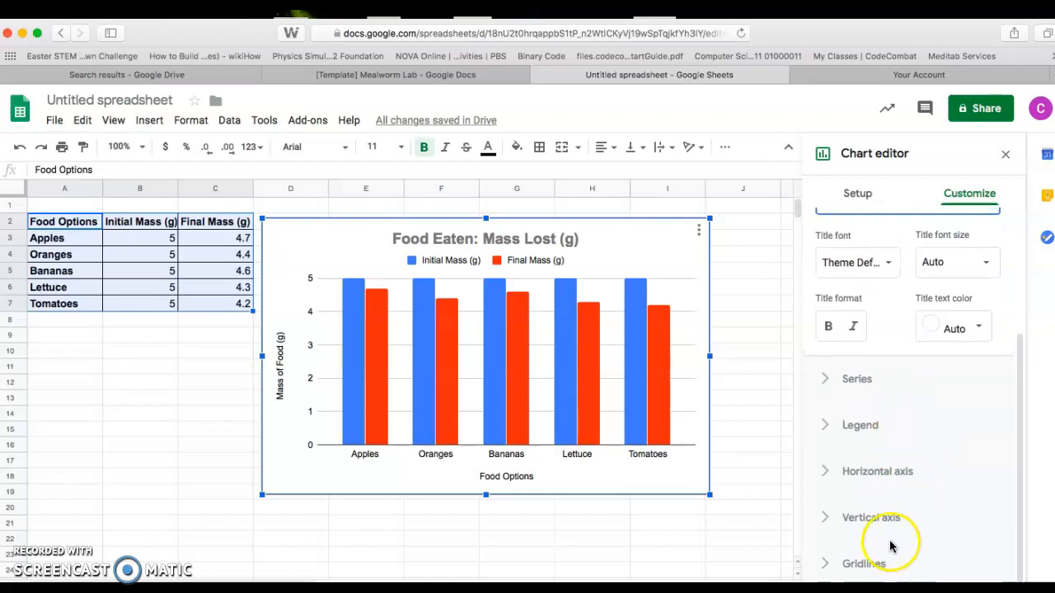
pyautogui.scroll(4, 891, 544)
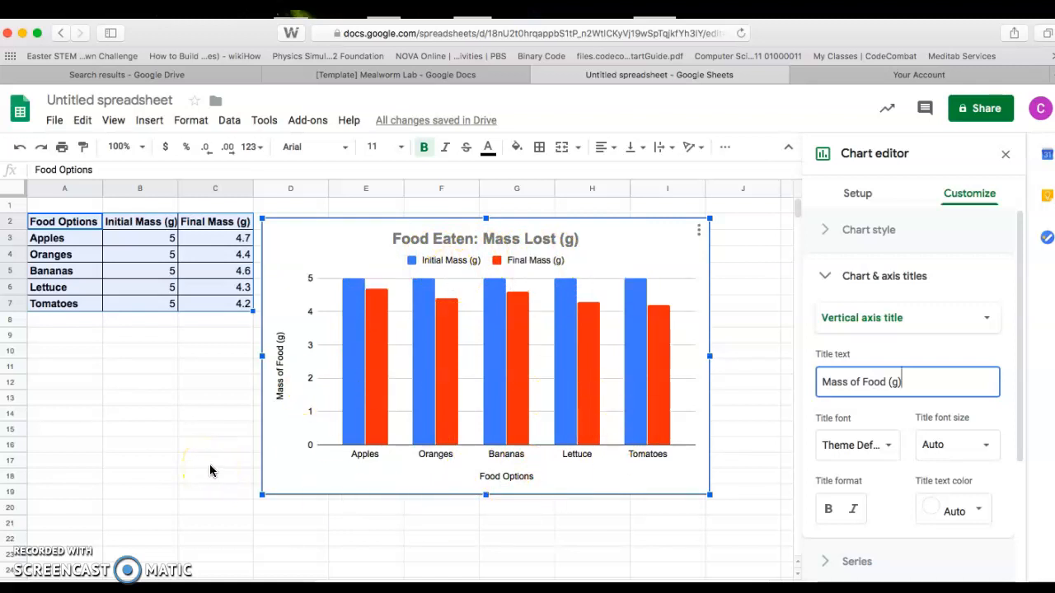
pyautogui.click(151, 383)
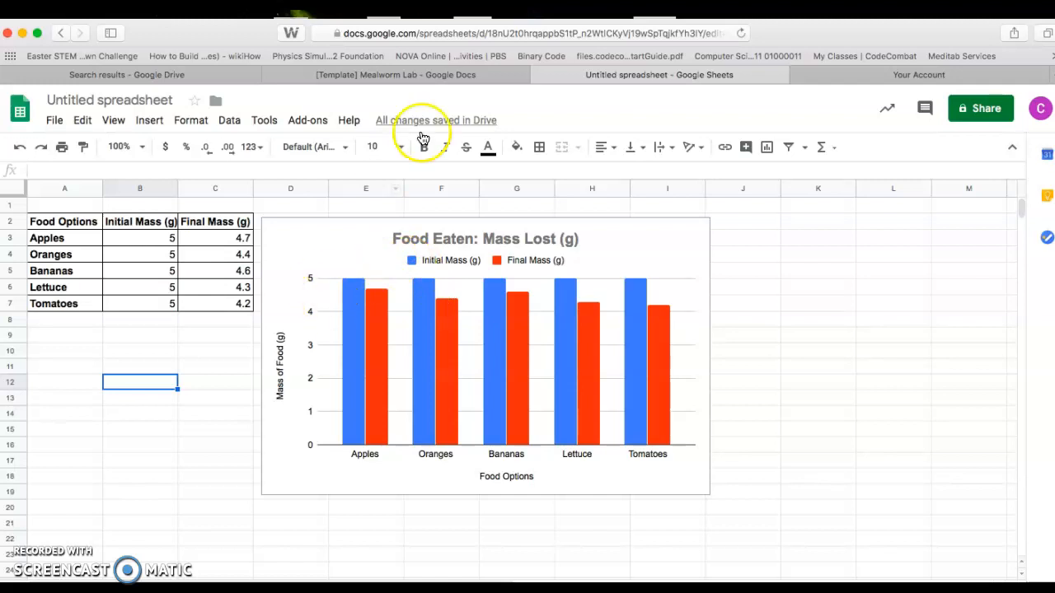
# - Switch to the Mealworm Lab document in Google Docs and add an empty line between the data table and the Results heading
pyautogui.click(490, 75)
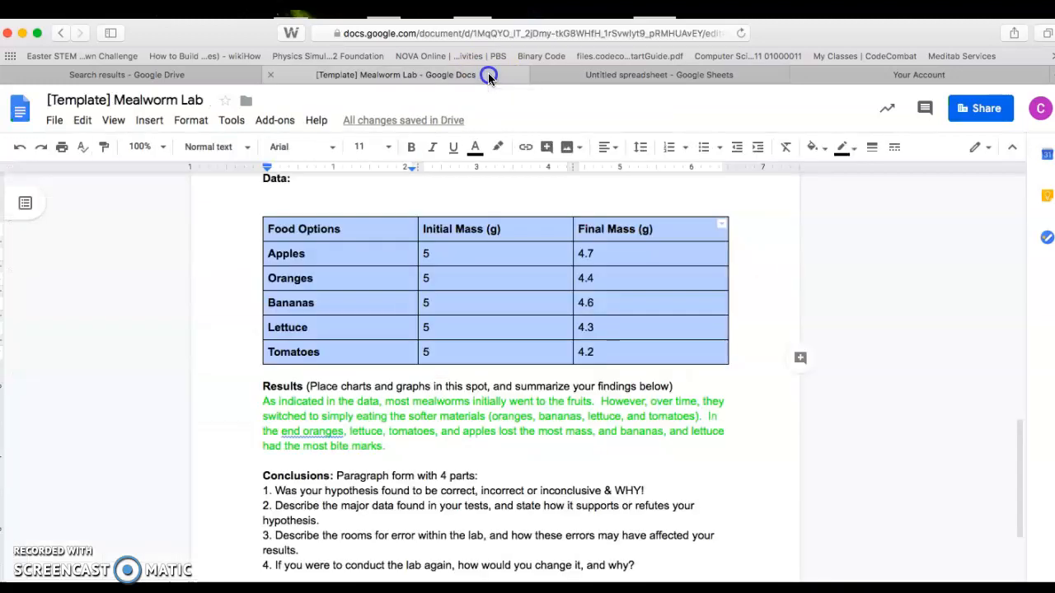
pyautogui.click(765, 380)
pyautogui.click(264, 381)
pyautogui.press('Return')
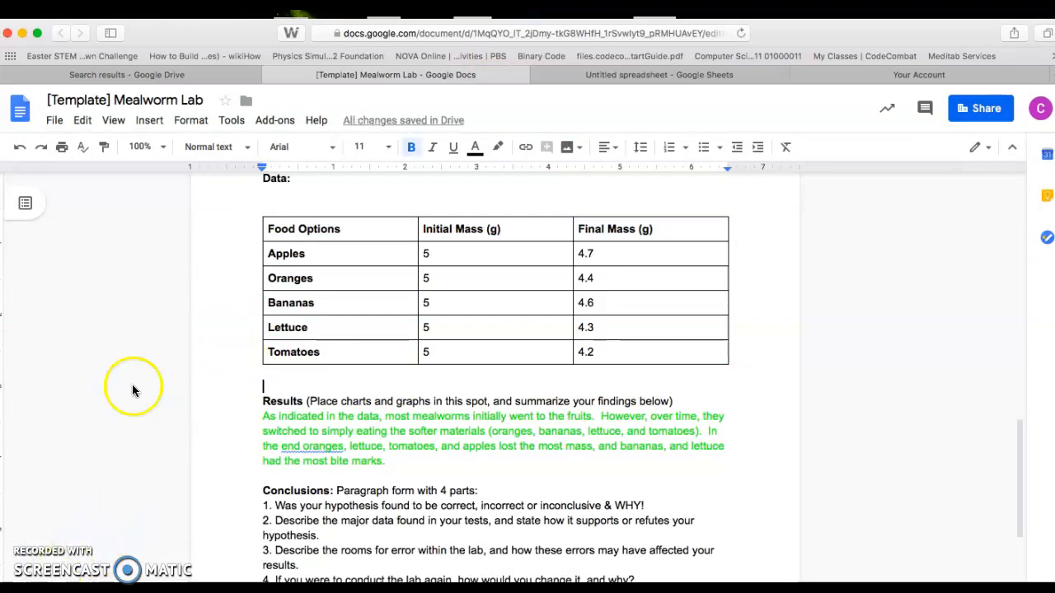
# - Insert the "Food Eaten: Mass Lost (g)" chart from the Untitled spreadsheet on the empty line above the Results heading
pyautogui.click(152, 121)
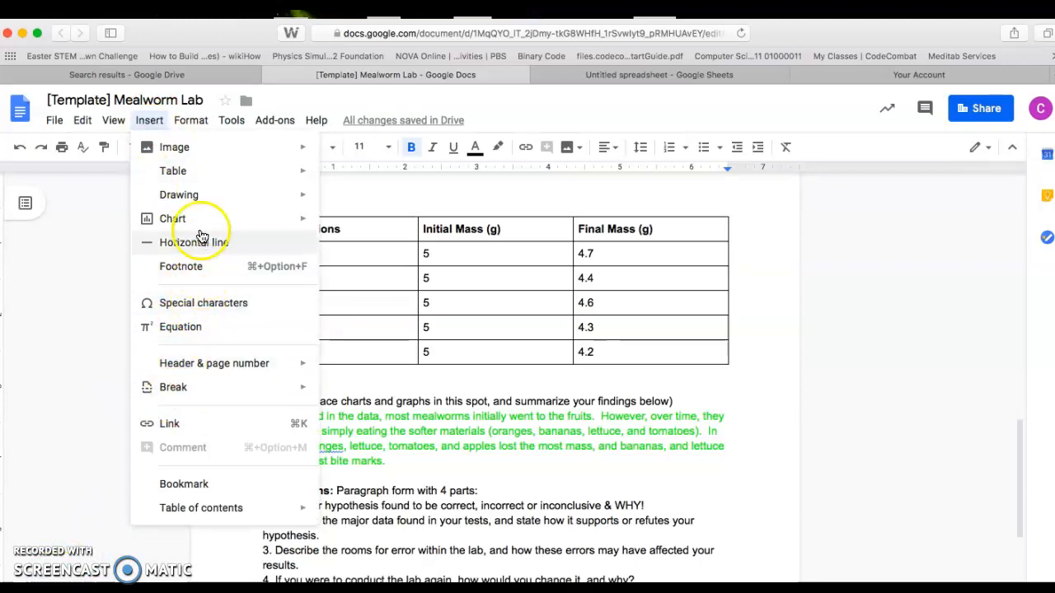
pyautogui.moveTo(217, 223)
pyautogui.click(353, 331)
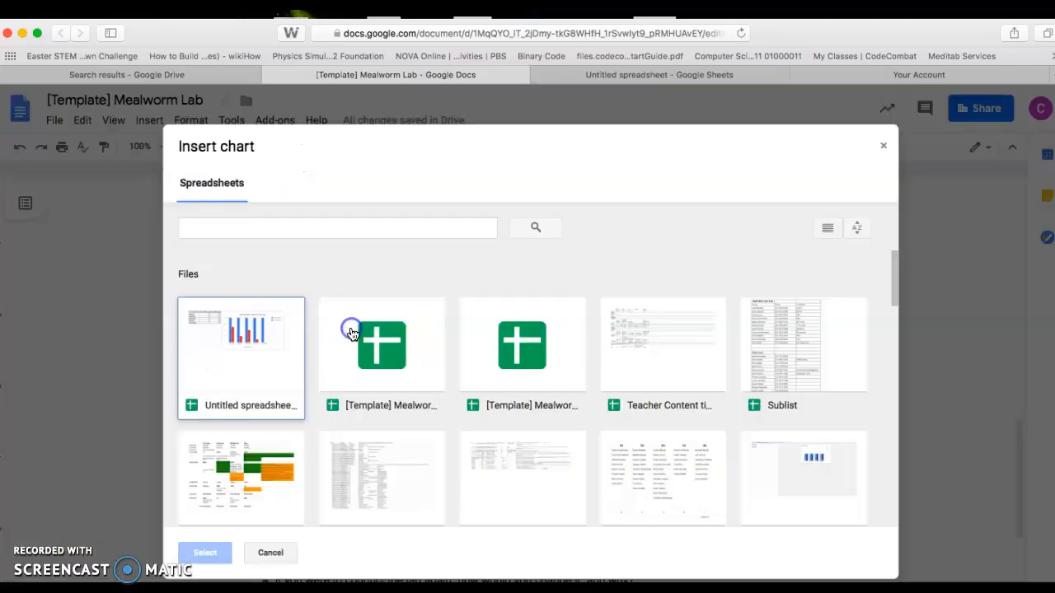
pyautogui.doubleClick(230, 351)
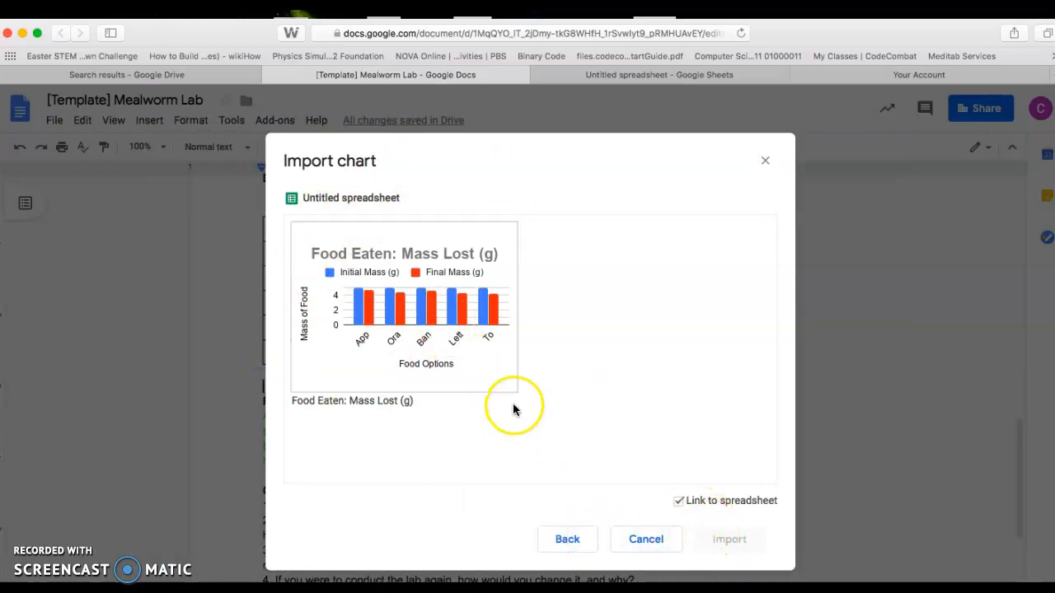
pyautogui.click(675, 501)
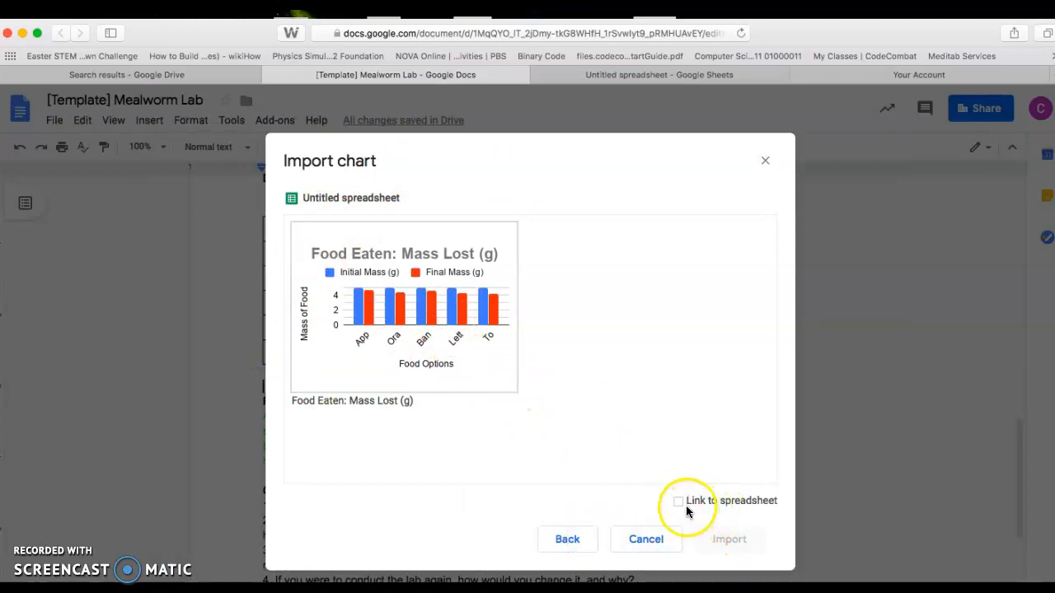
pyautogui.click(414, 334)
pyautogui.click(677, 501)
pyautogui.click(732, 542)
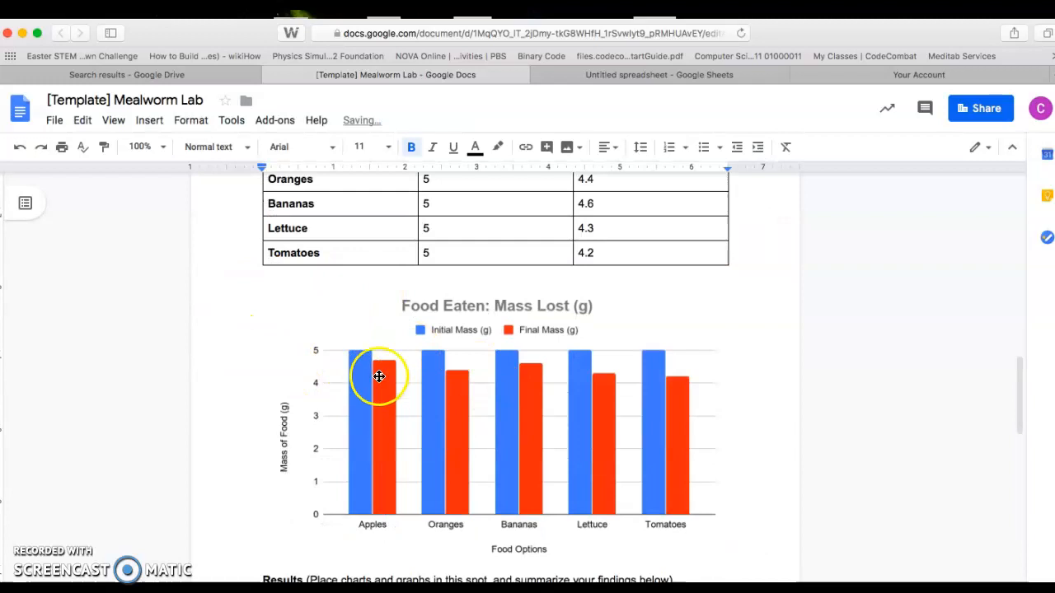
pyautogui.scroll(4, 378, 375)
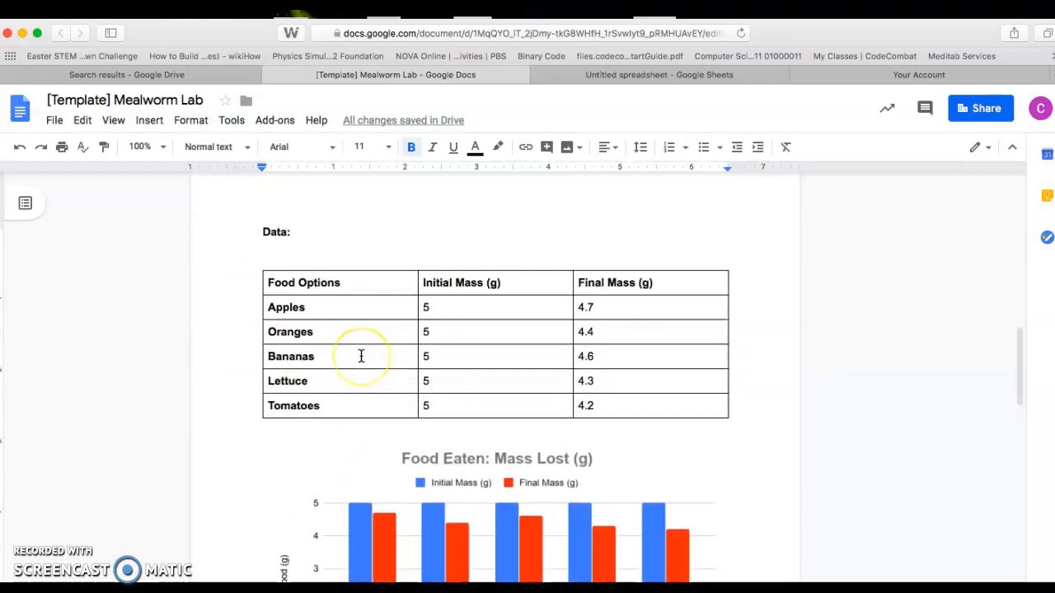